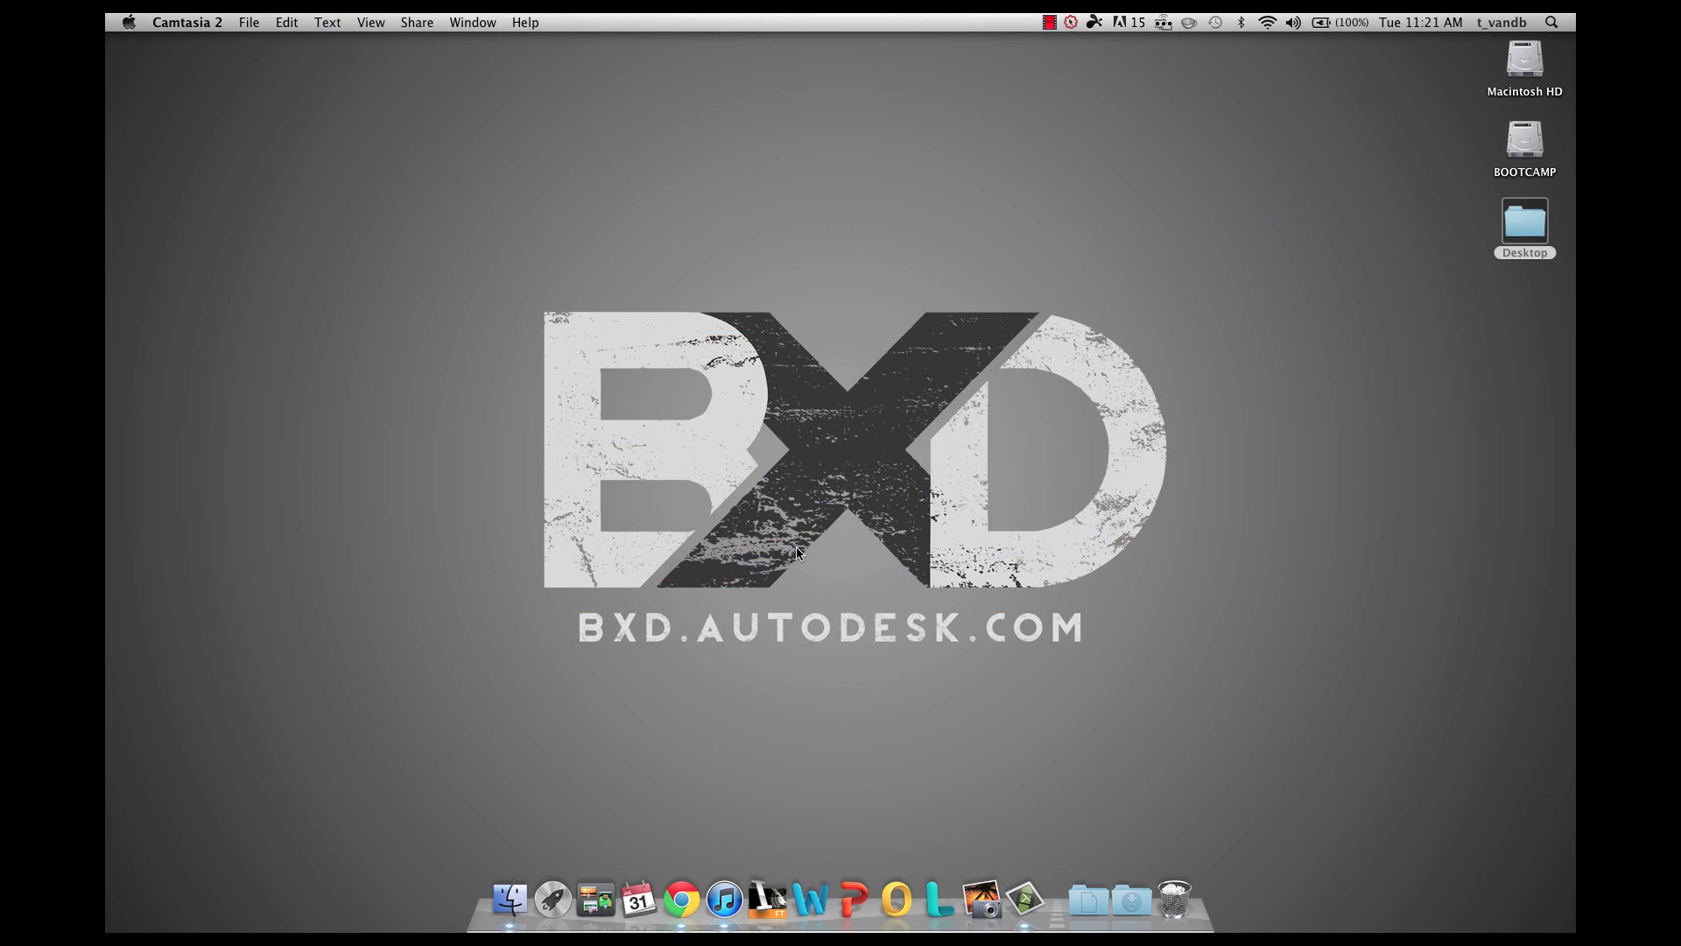
- Launch Inventor Fusion, dismiss Sign In, and switch the new design's units from mm to inches
click(764, 889)
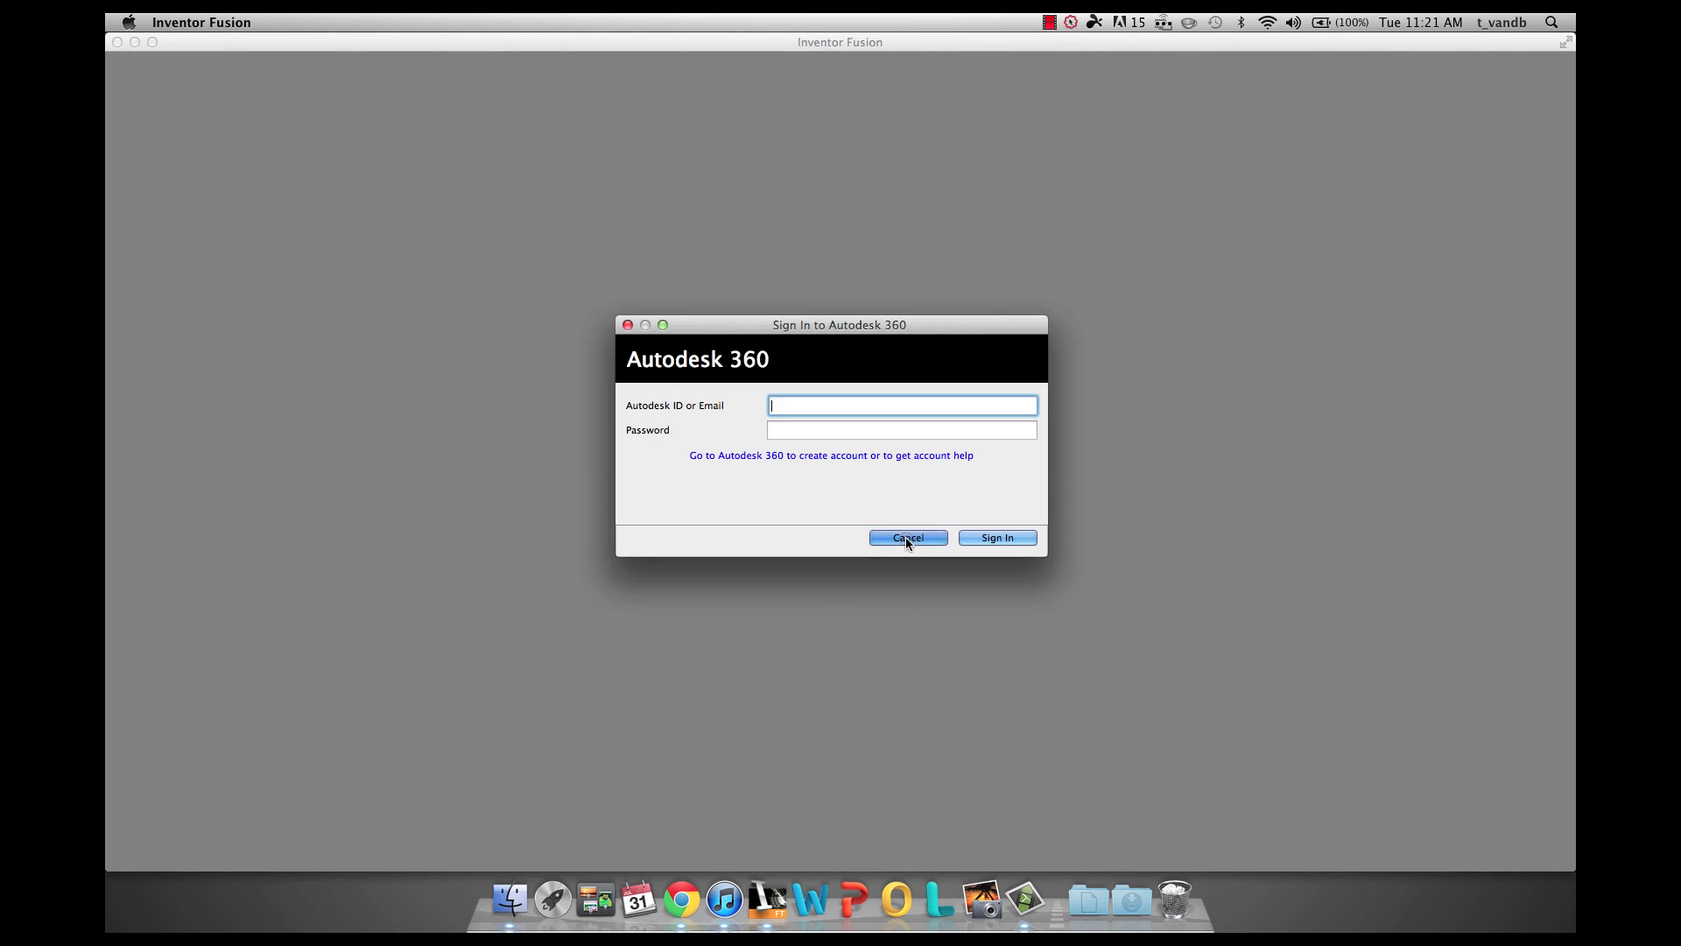
click(905, 537)
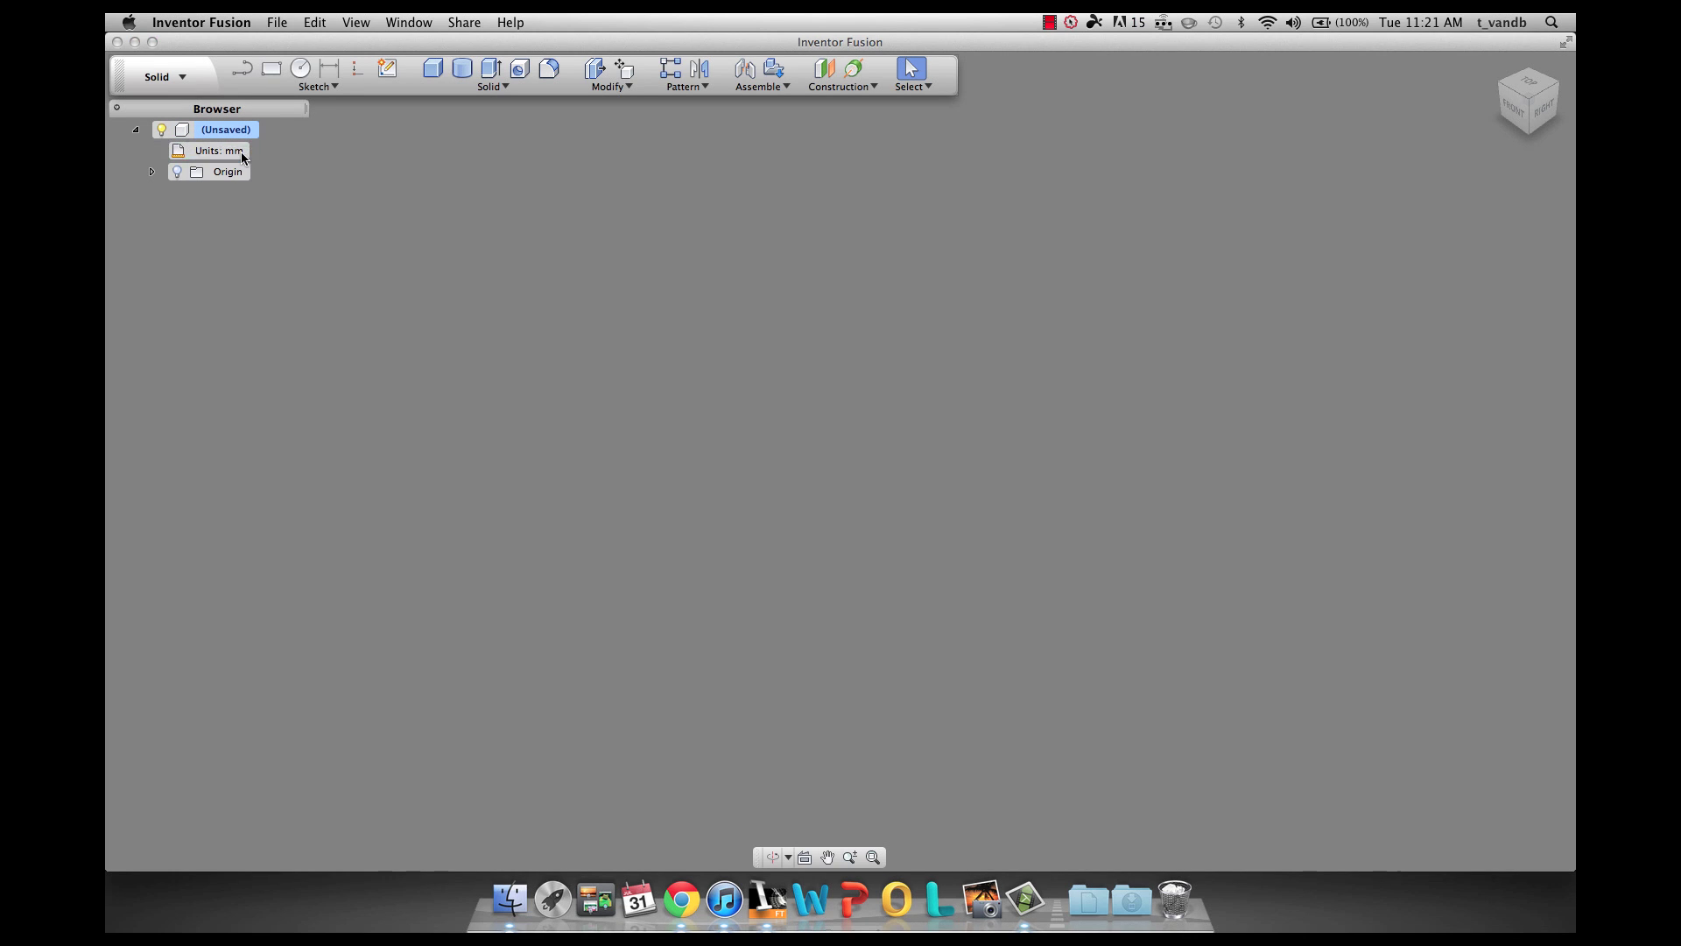
click(261, 154)
click(1442, 219)
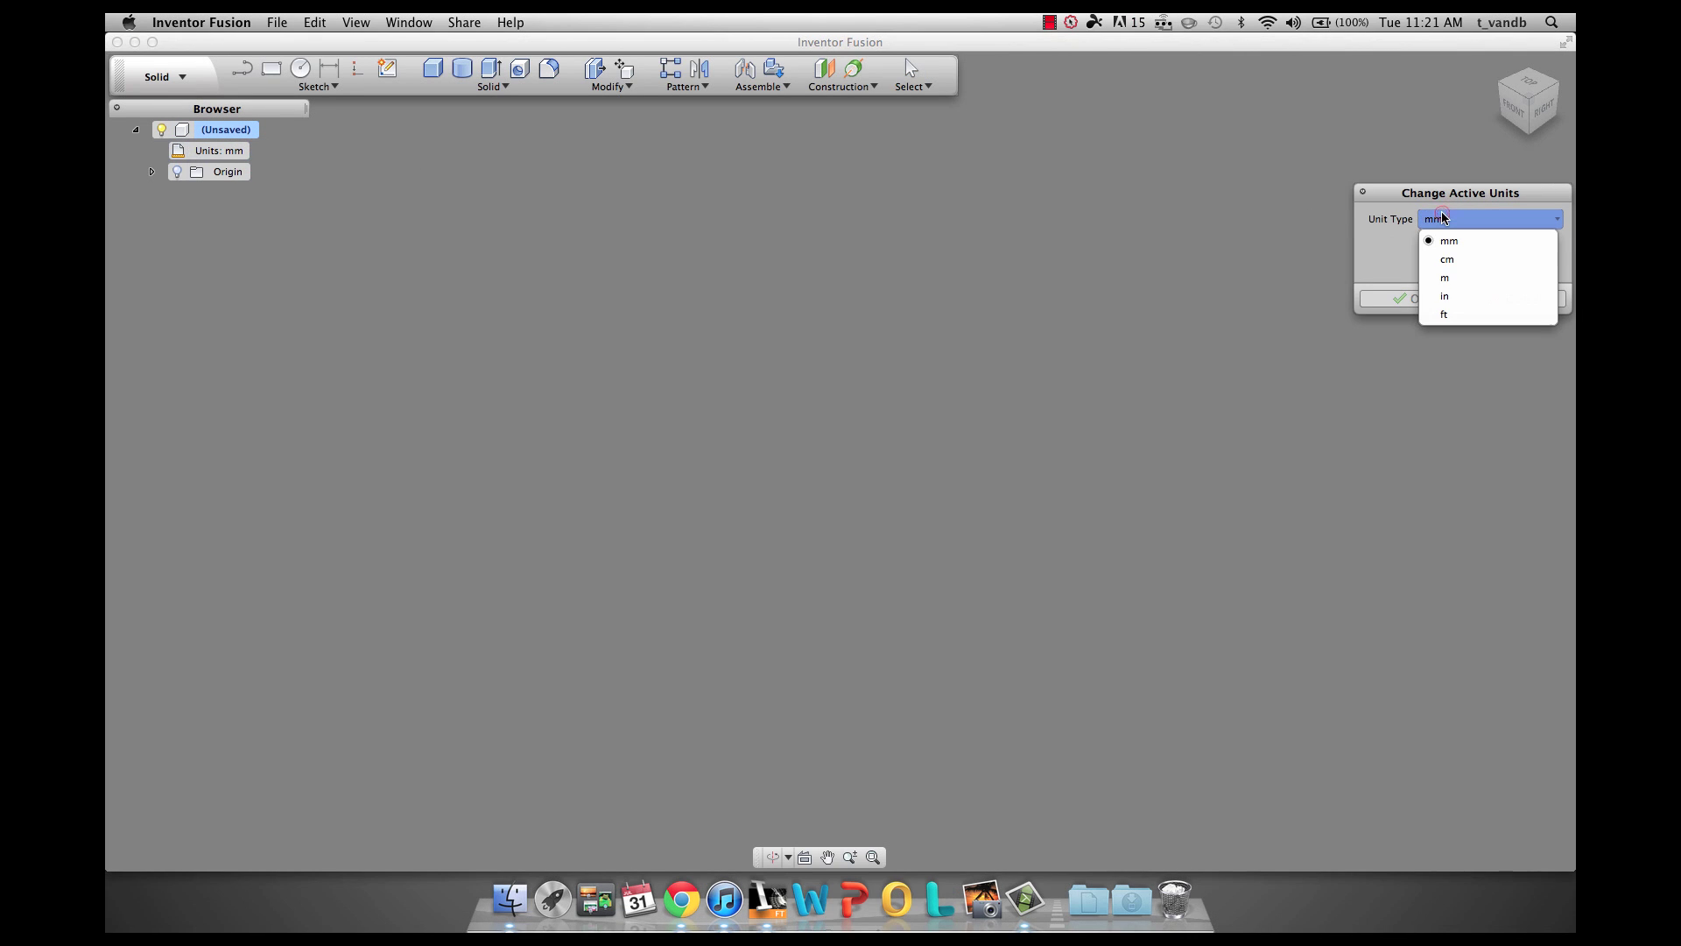
click(1449, 292)
click(1448, 297)
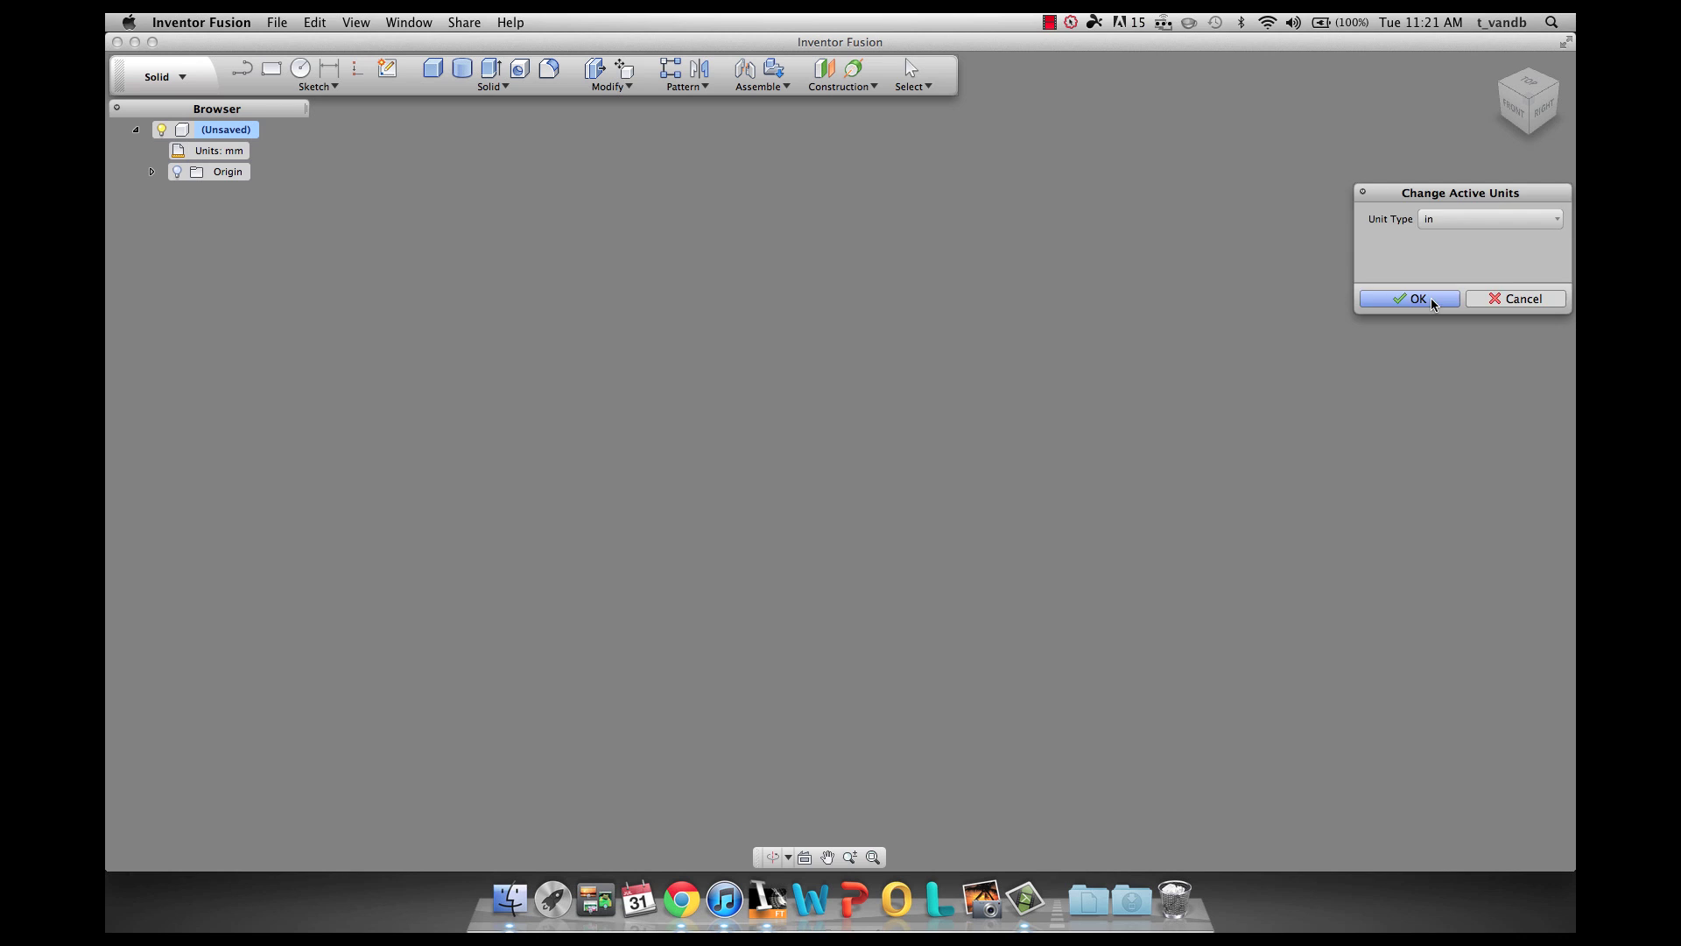
- Draw a two-point rectangle of about 4.5 by 5.1 in on the right side plane
click(272, 68)
click(886, 438)
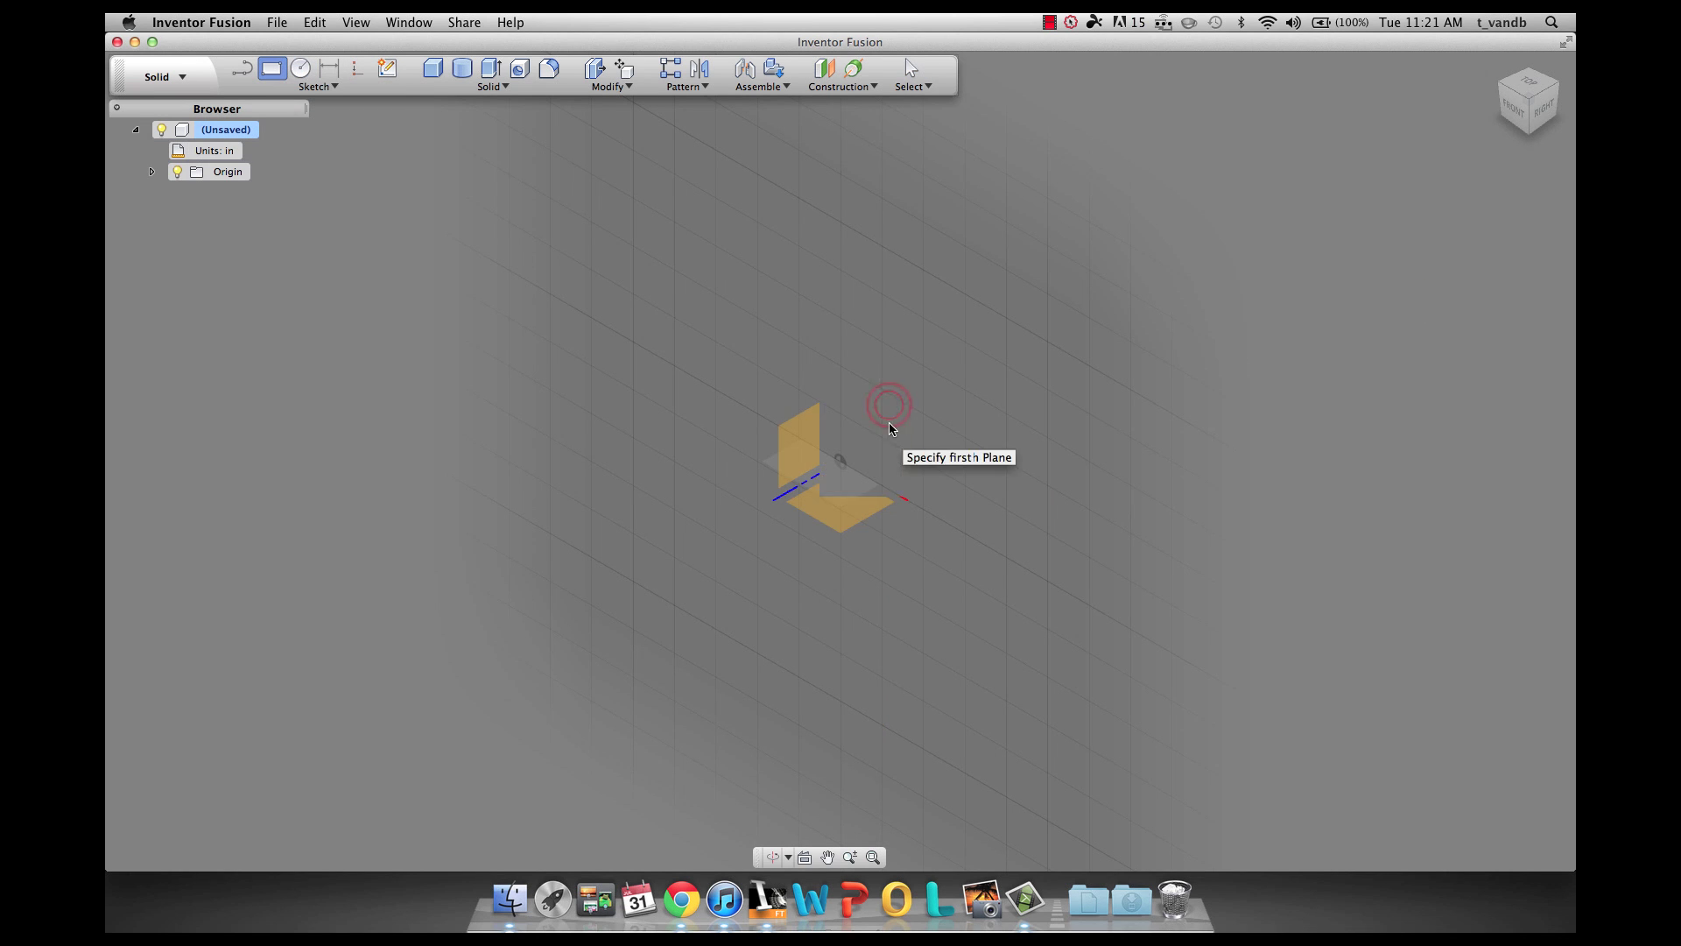
click(633, 104)
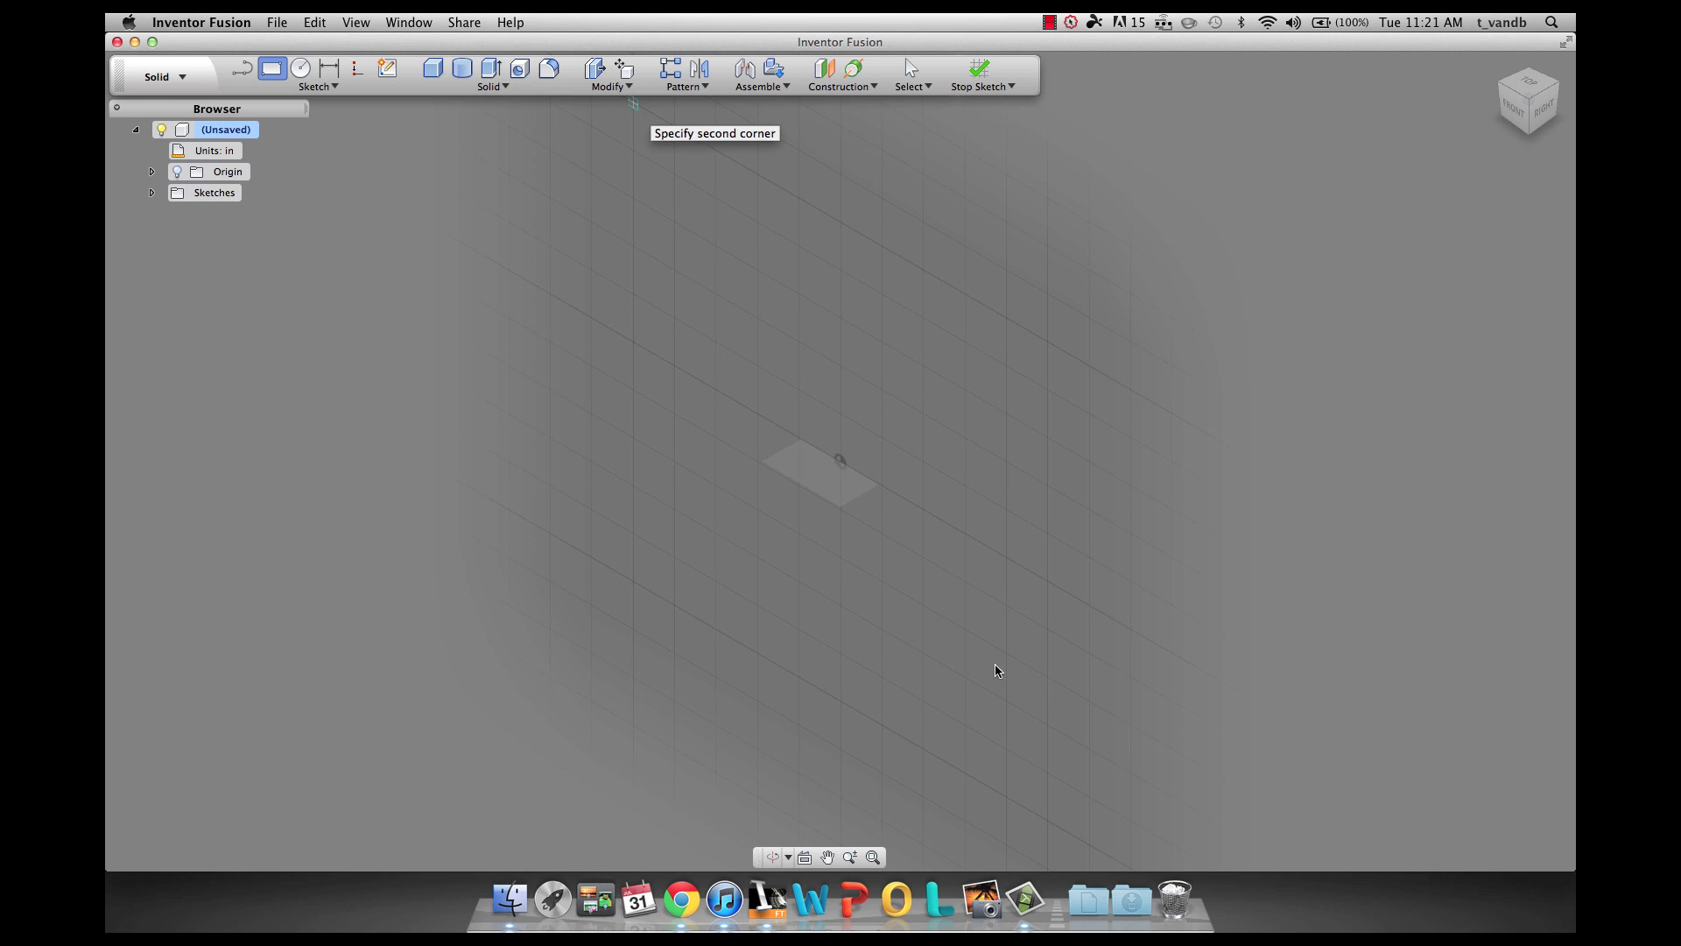
click(1006, 797)
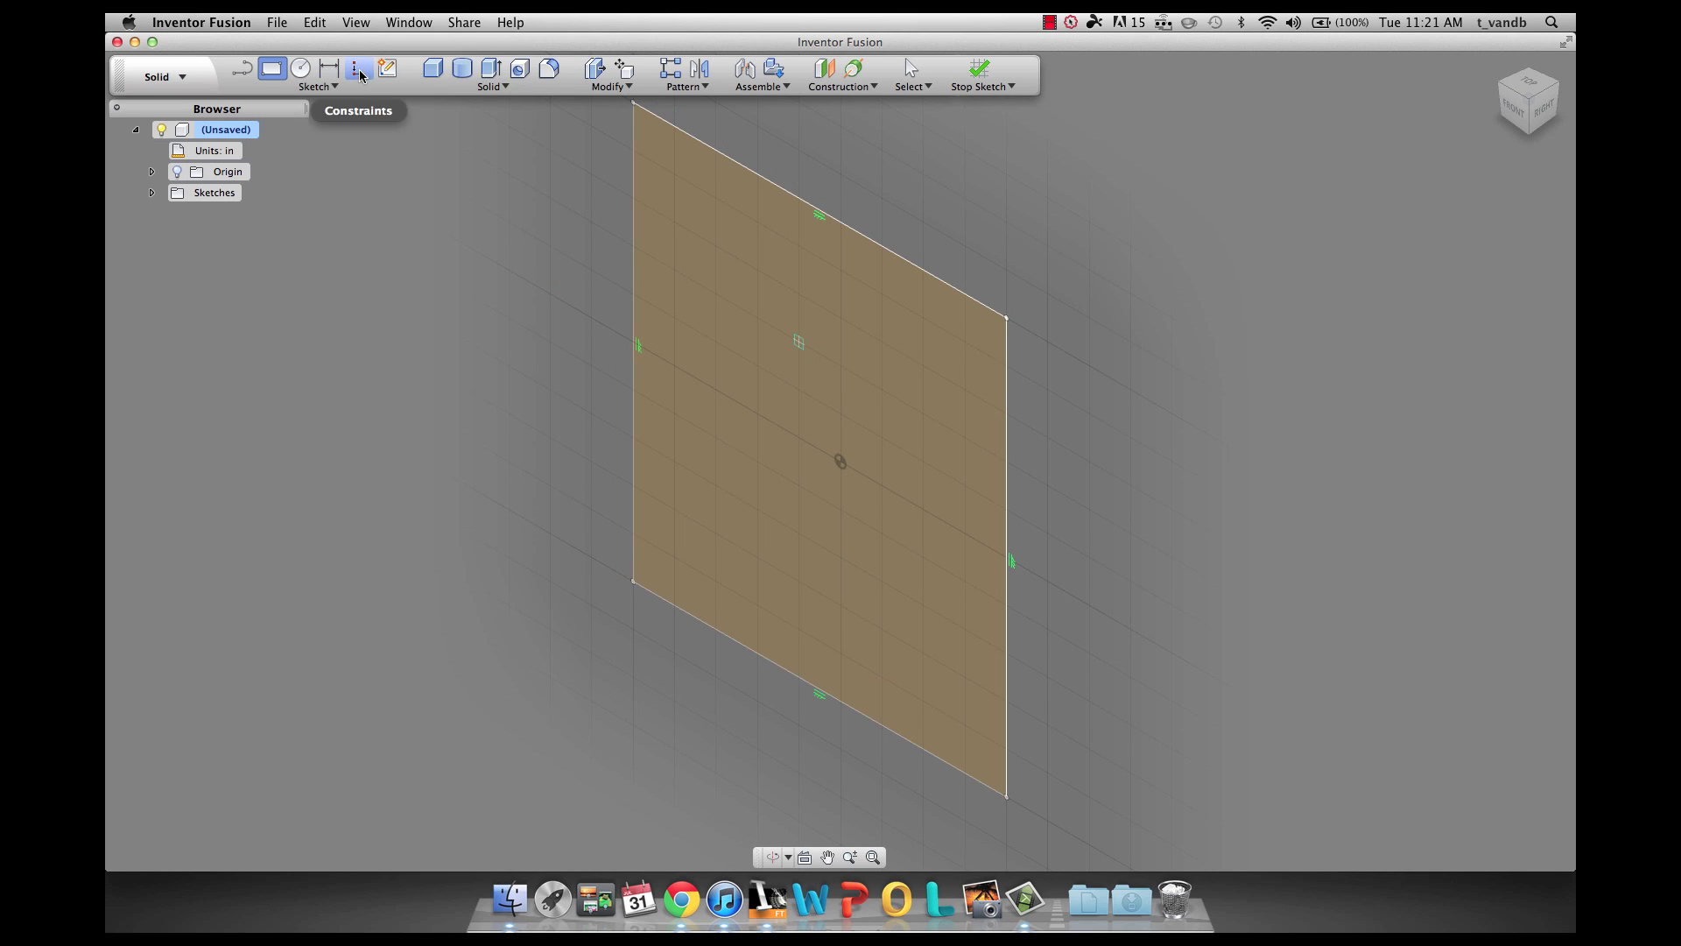
- Draw a diagonal line cutting off the rectangle's top-right corner
click(246, 70)
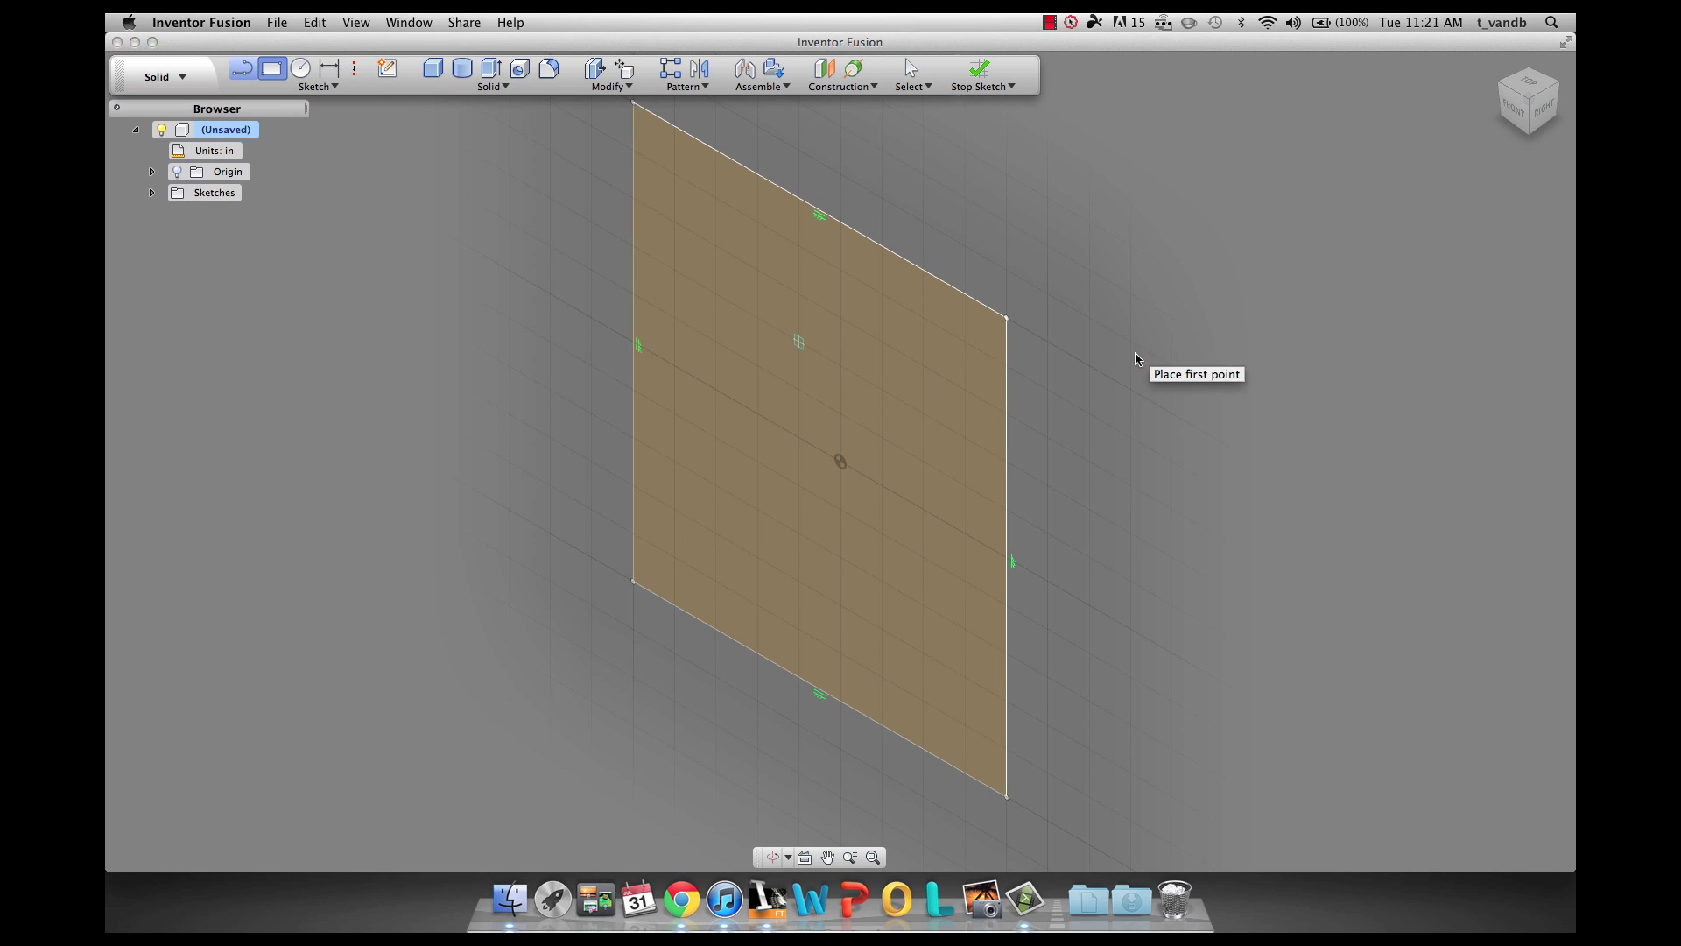
click(944, 289)
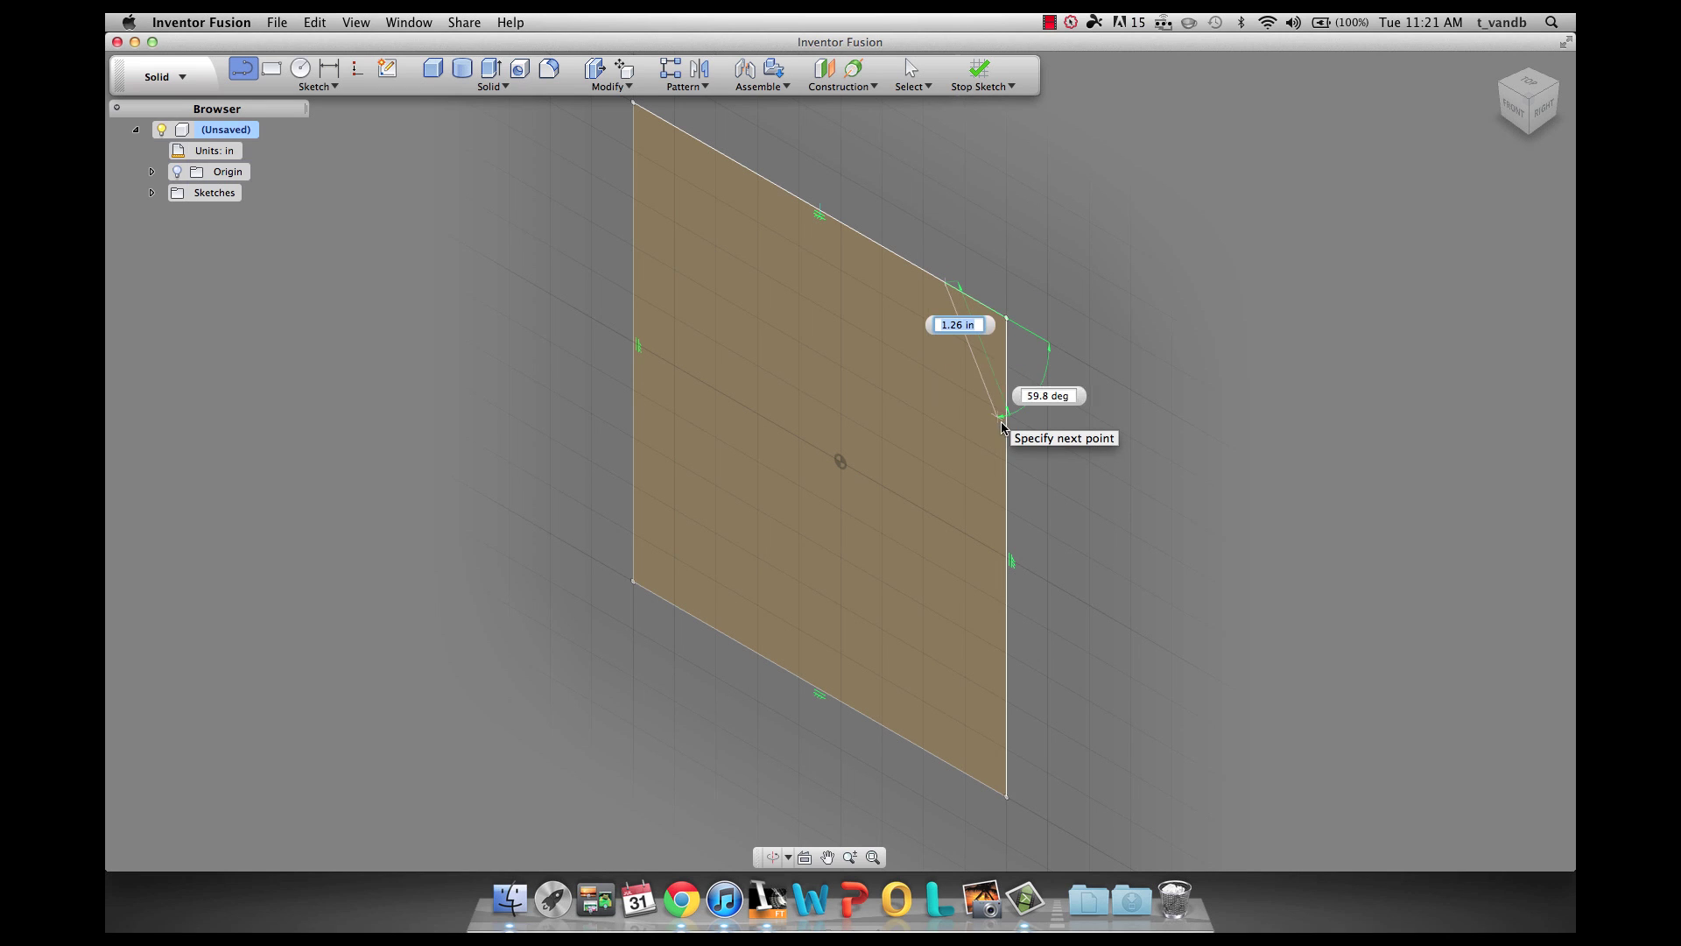
double_click(1006, 427)
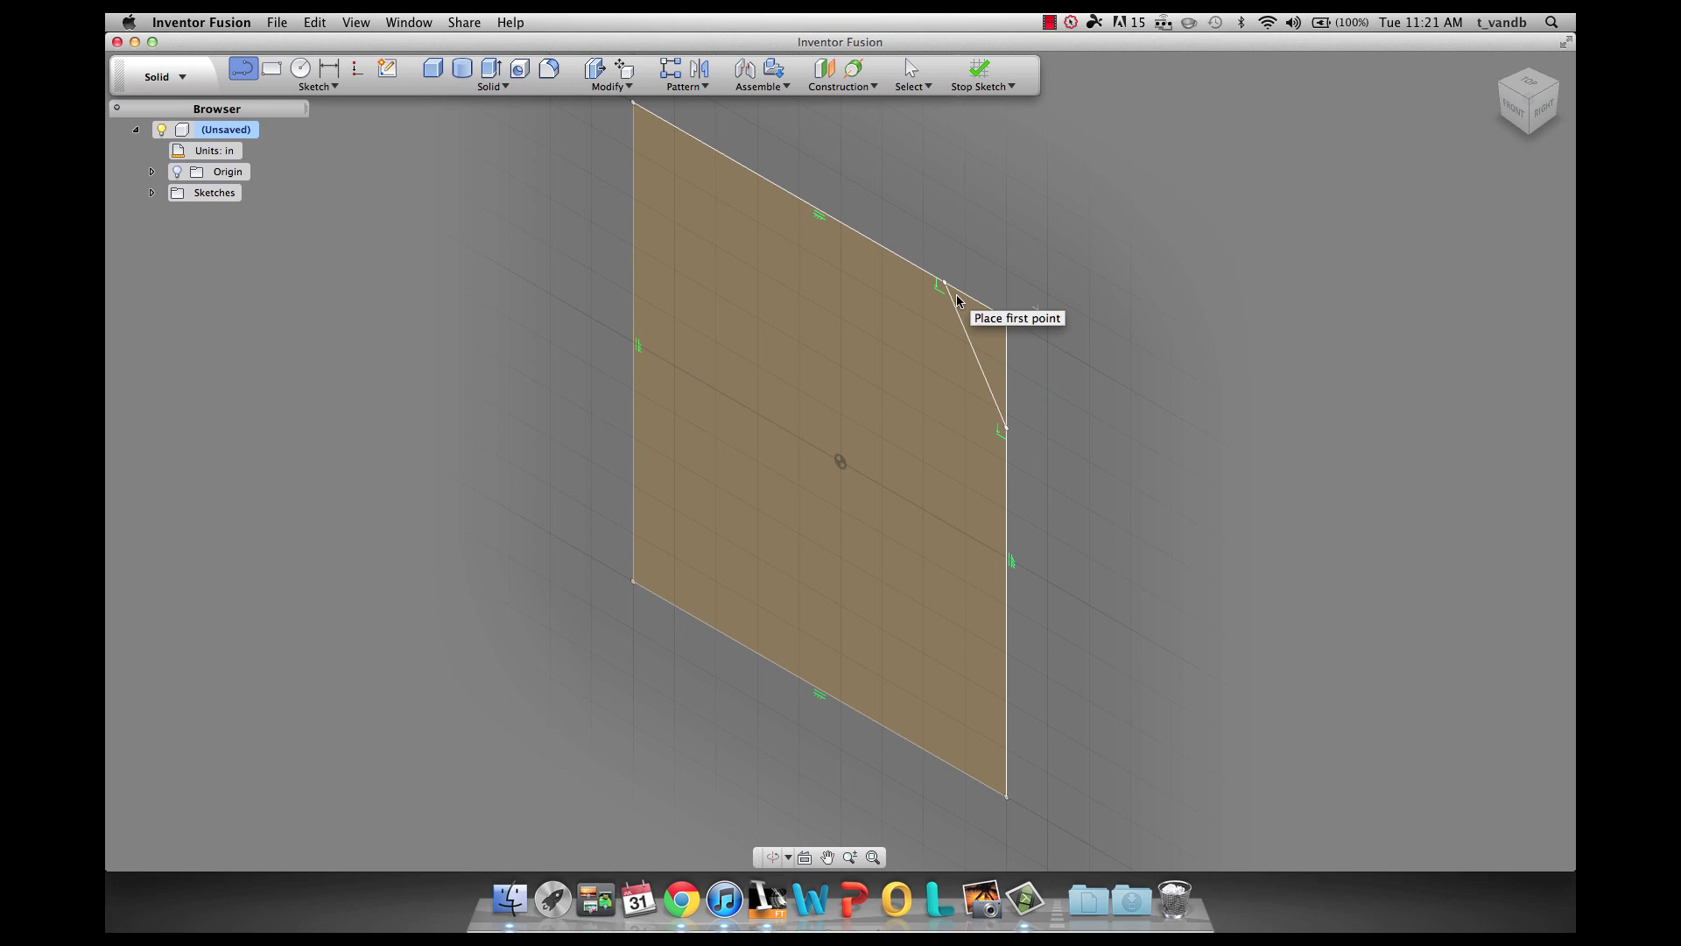
- Draw a circle left of the rectangle and frame both shapes in the front view
click(301, 69)
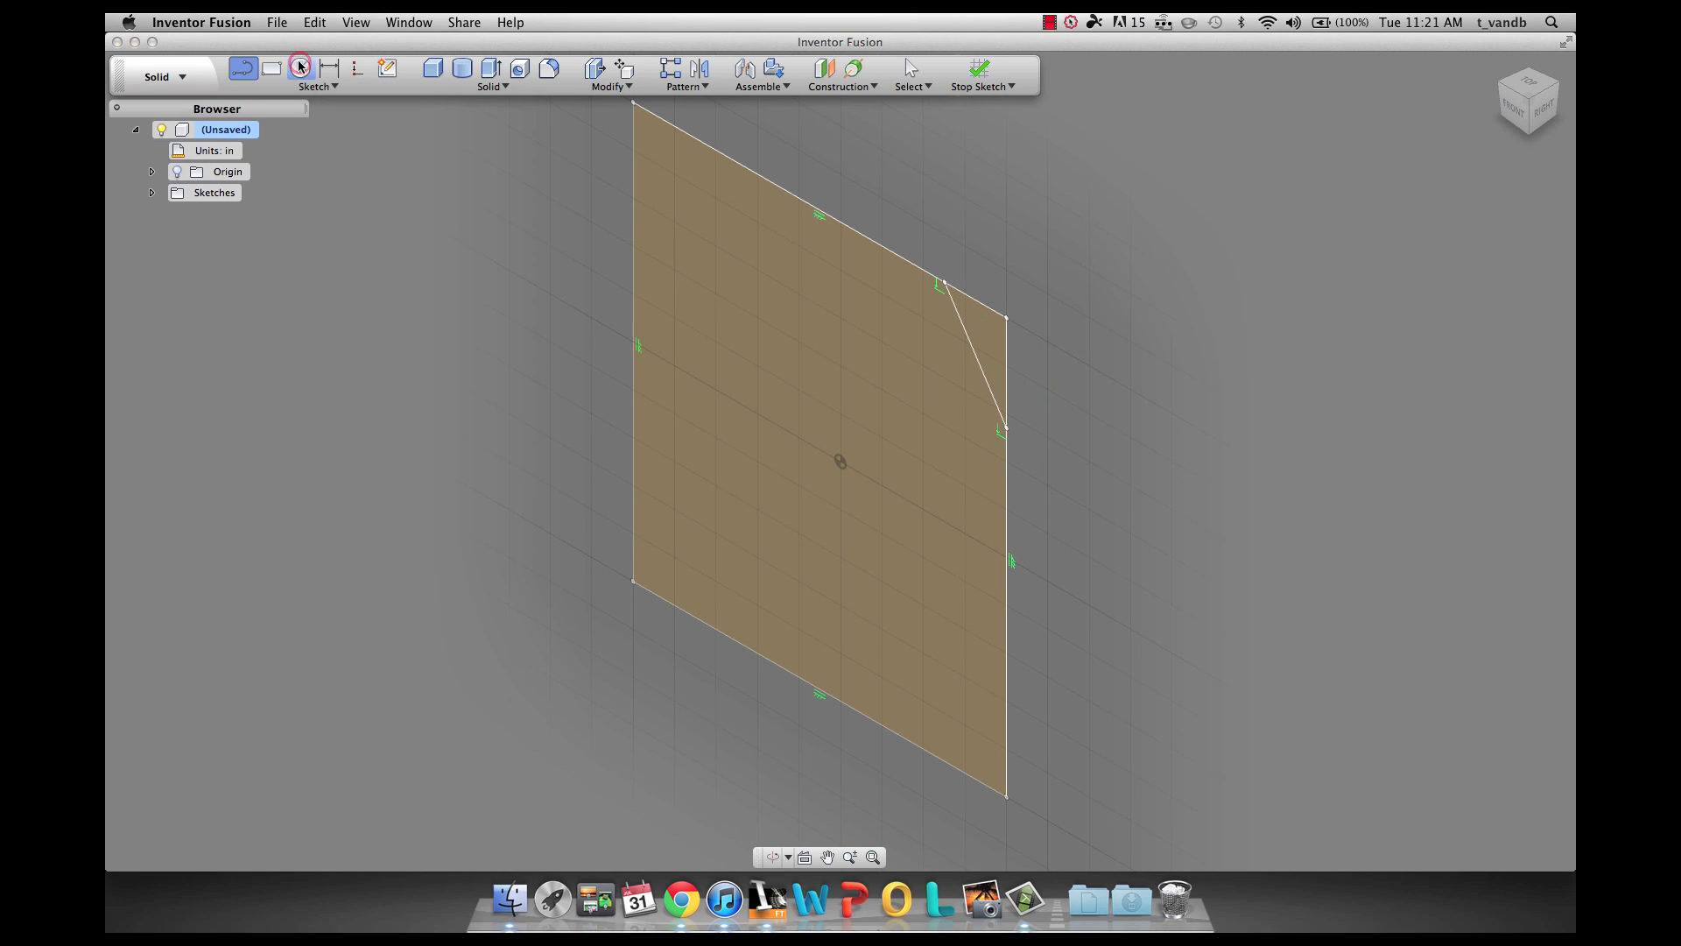
click(391, 250)
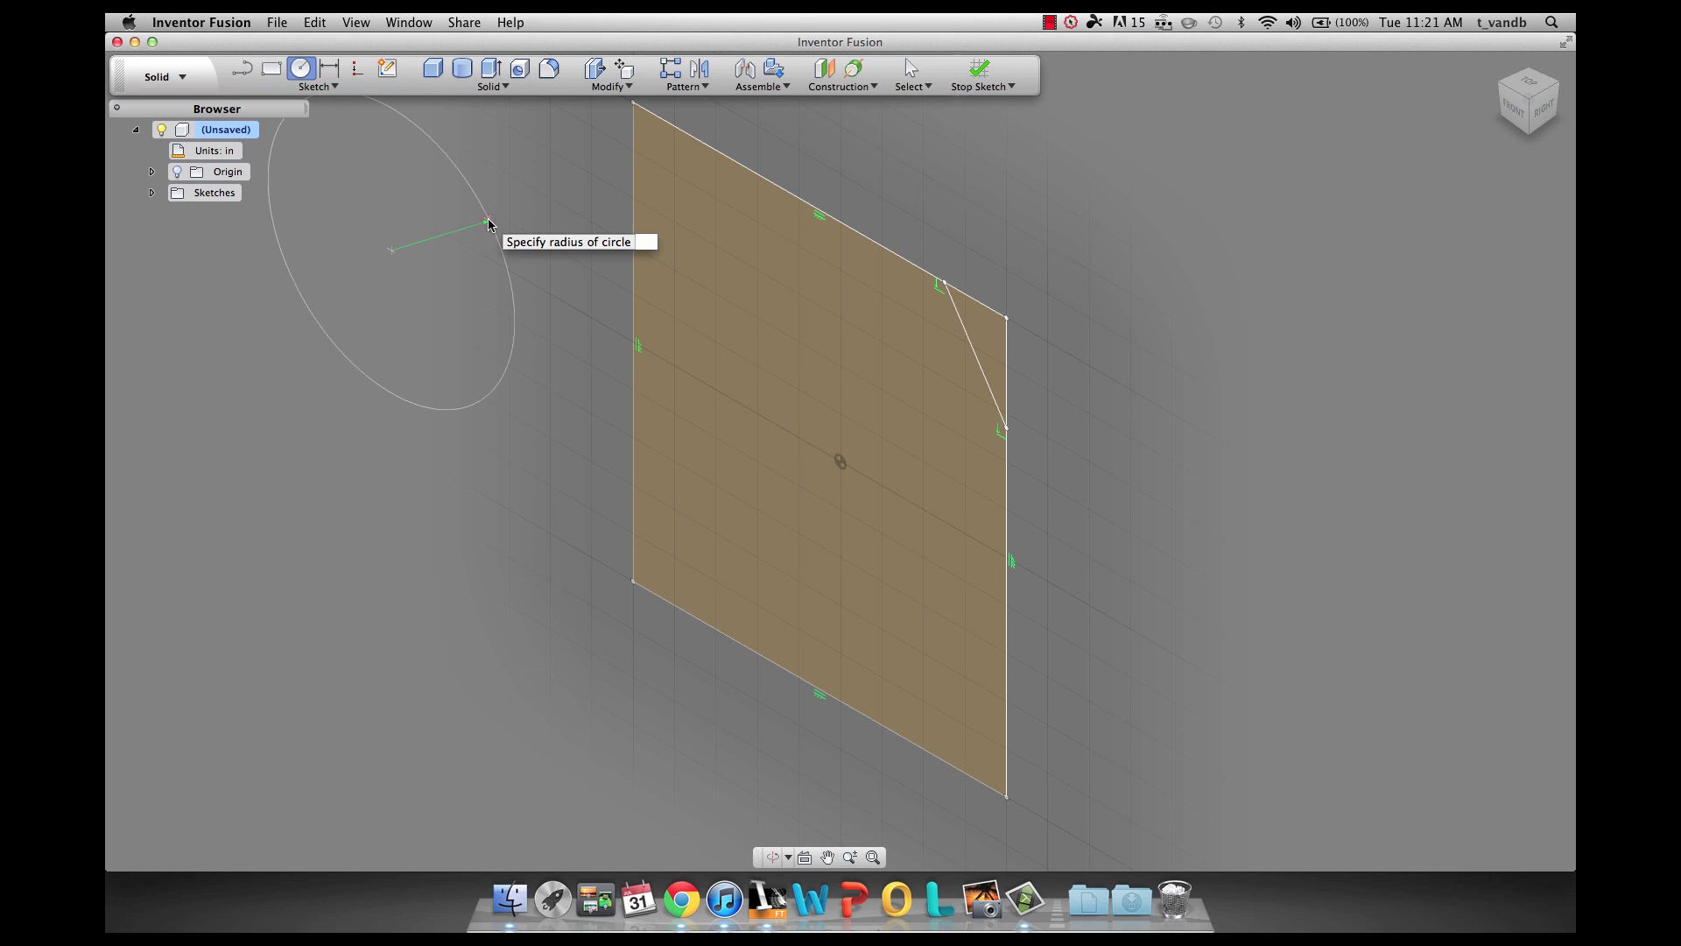
click(497, 201)
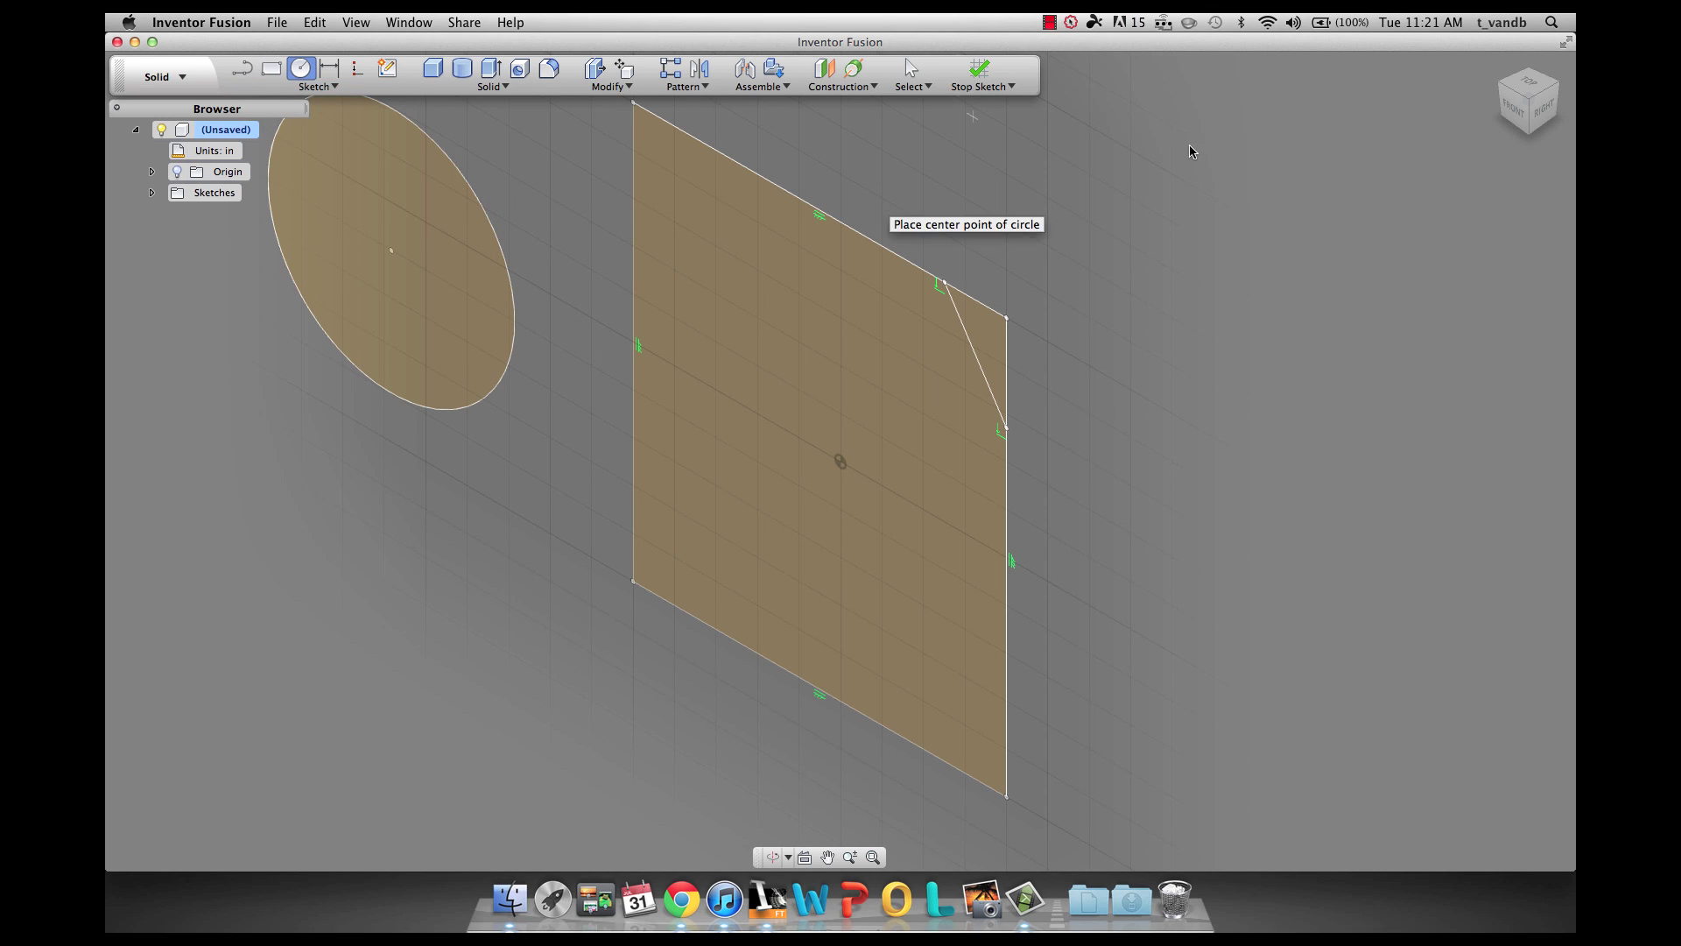
click(1509, 112)
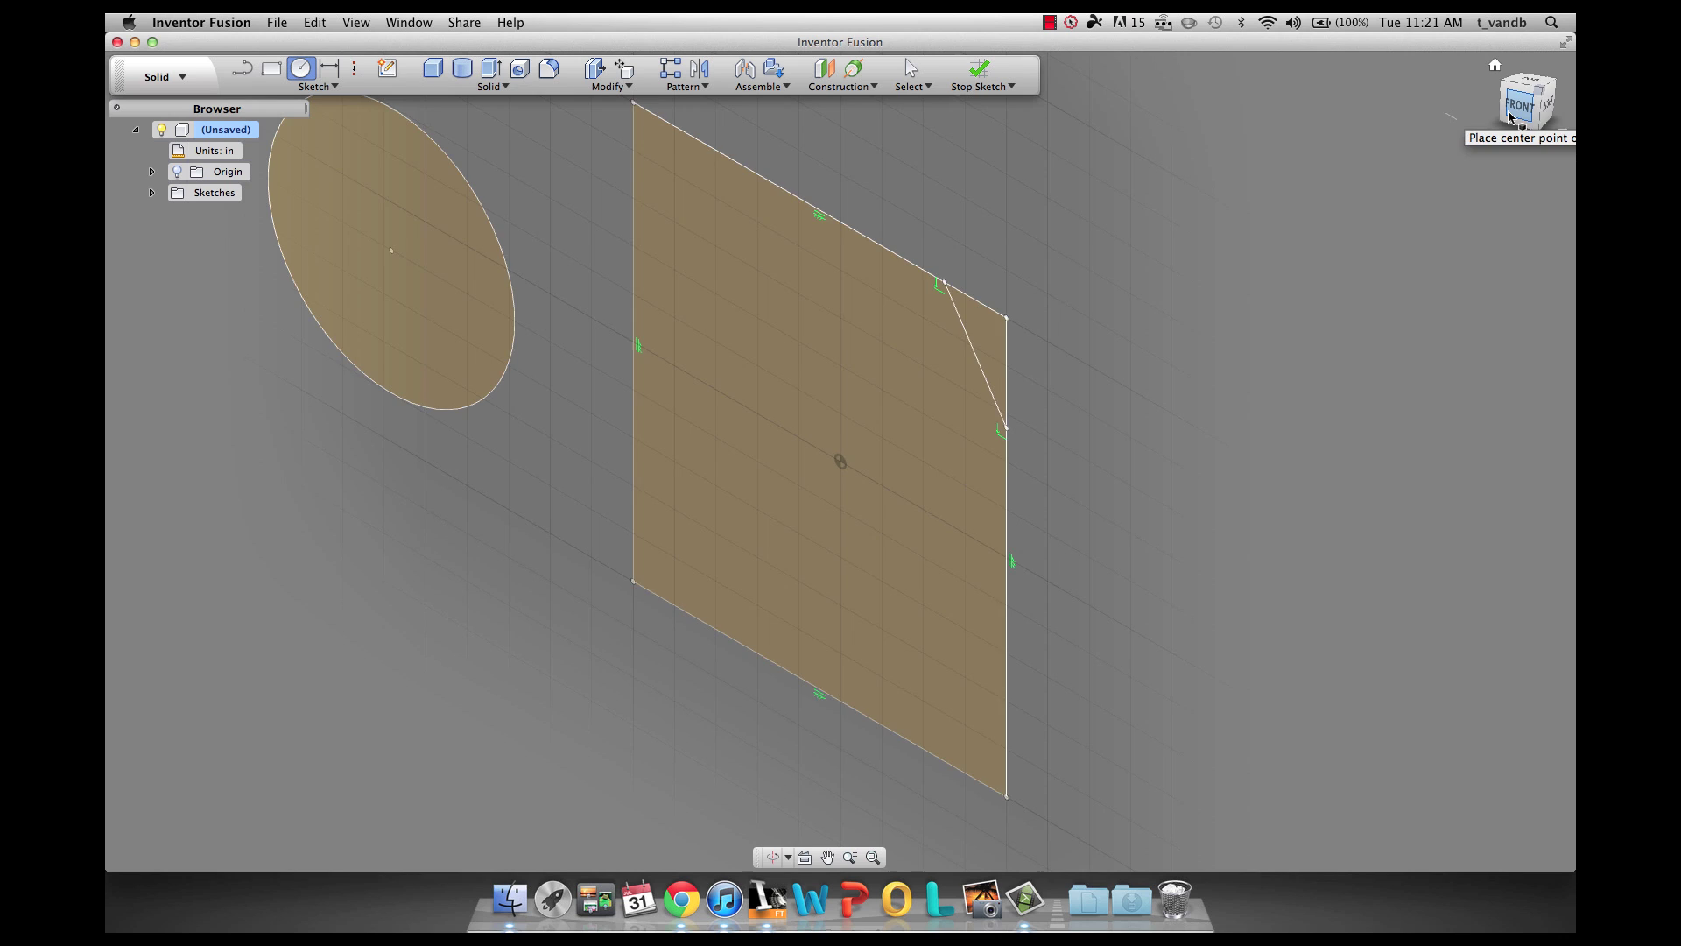
scroll(443, 397, up, 2)
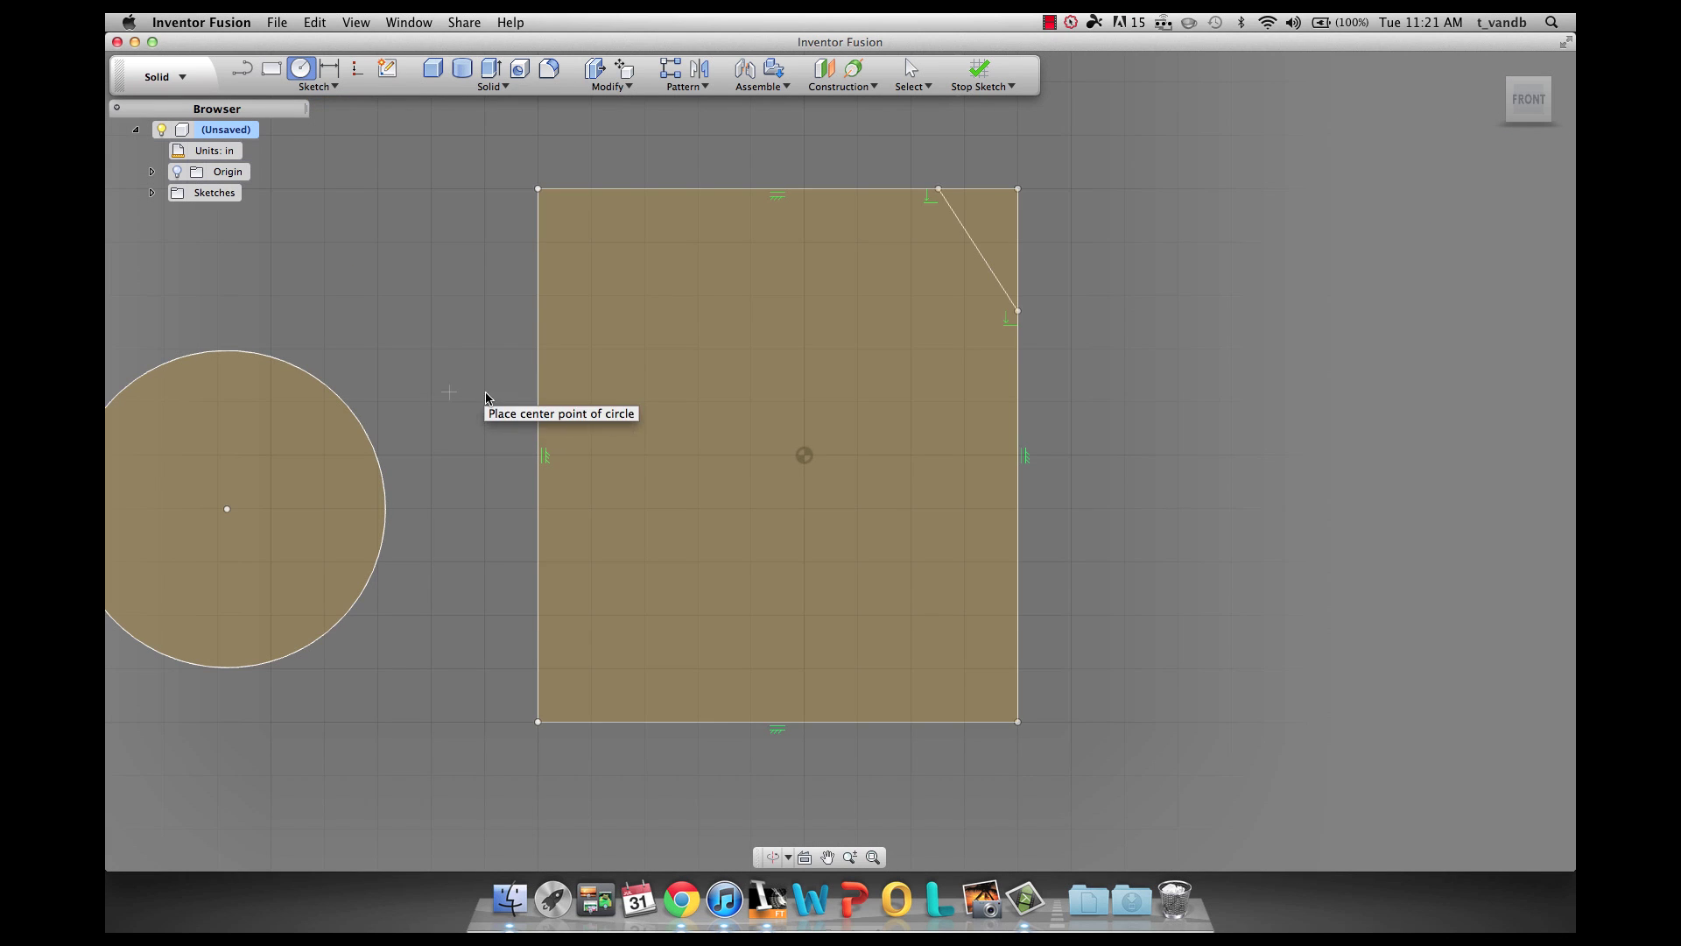
middle_drag(679, 431, 750, 421)
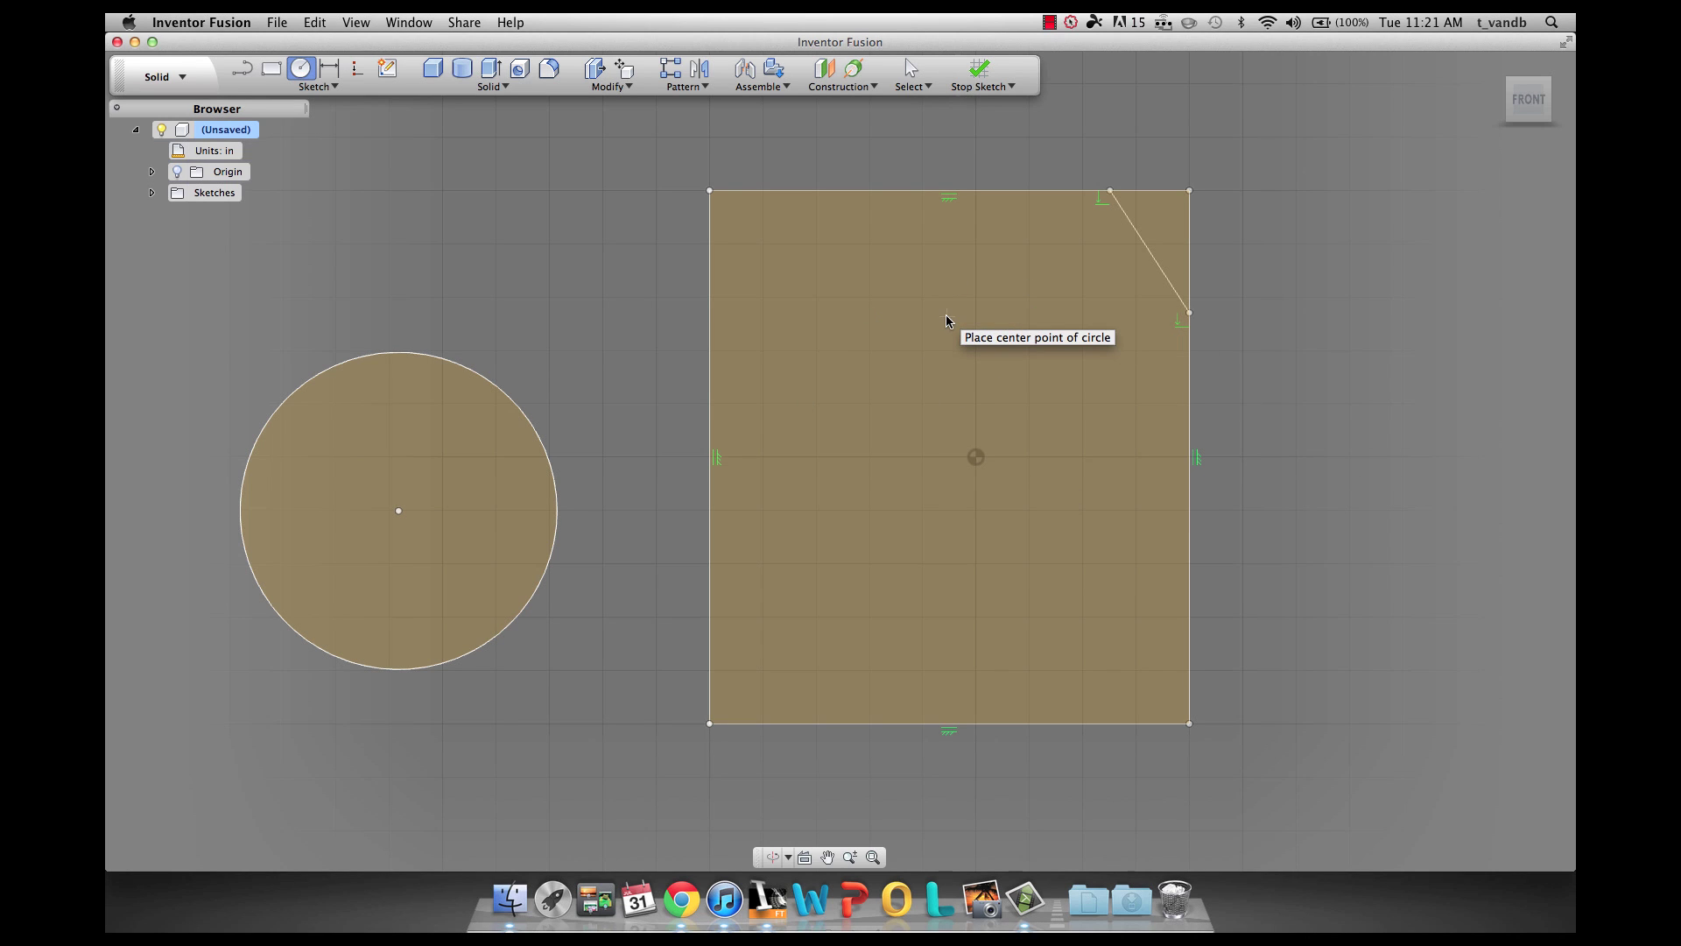
- Stop the sketch and turn the view to the ViewCube's top-right isometric corner
click(981, 75)
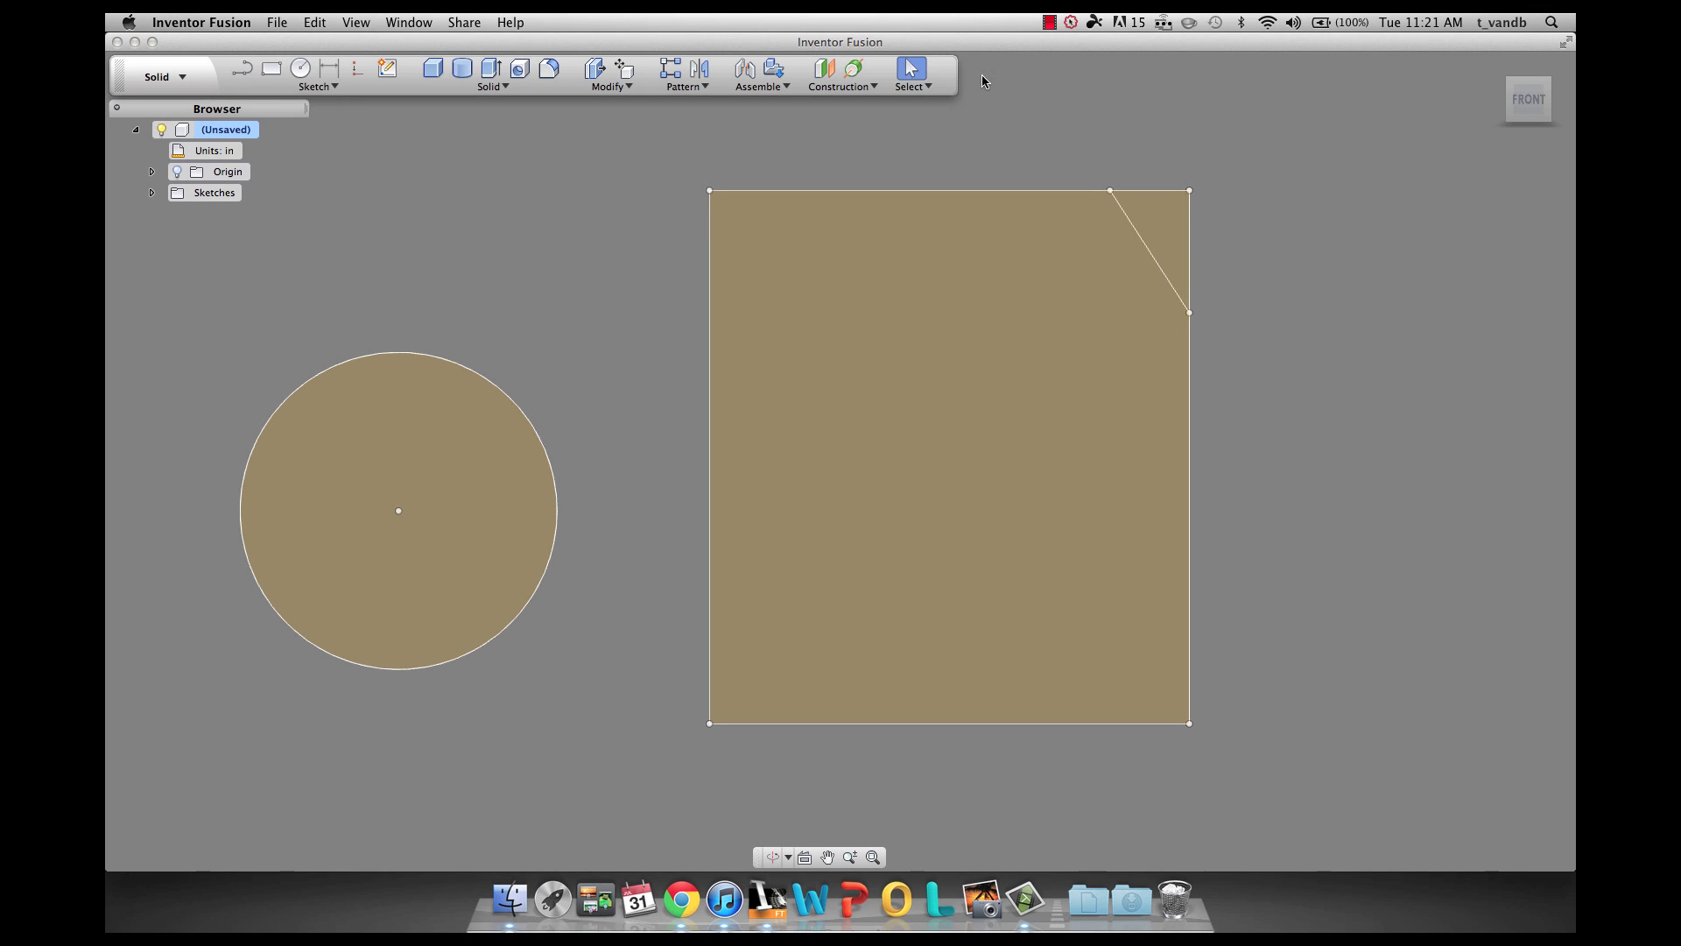
mouse_move(1502, 105)
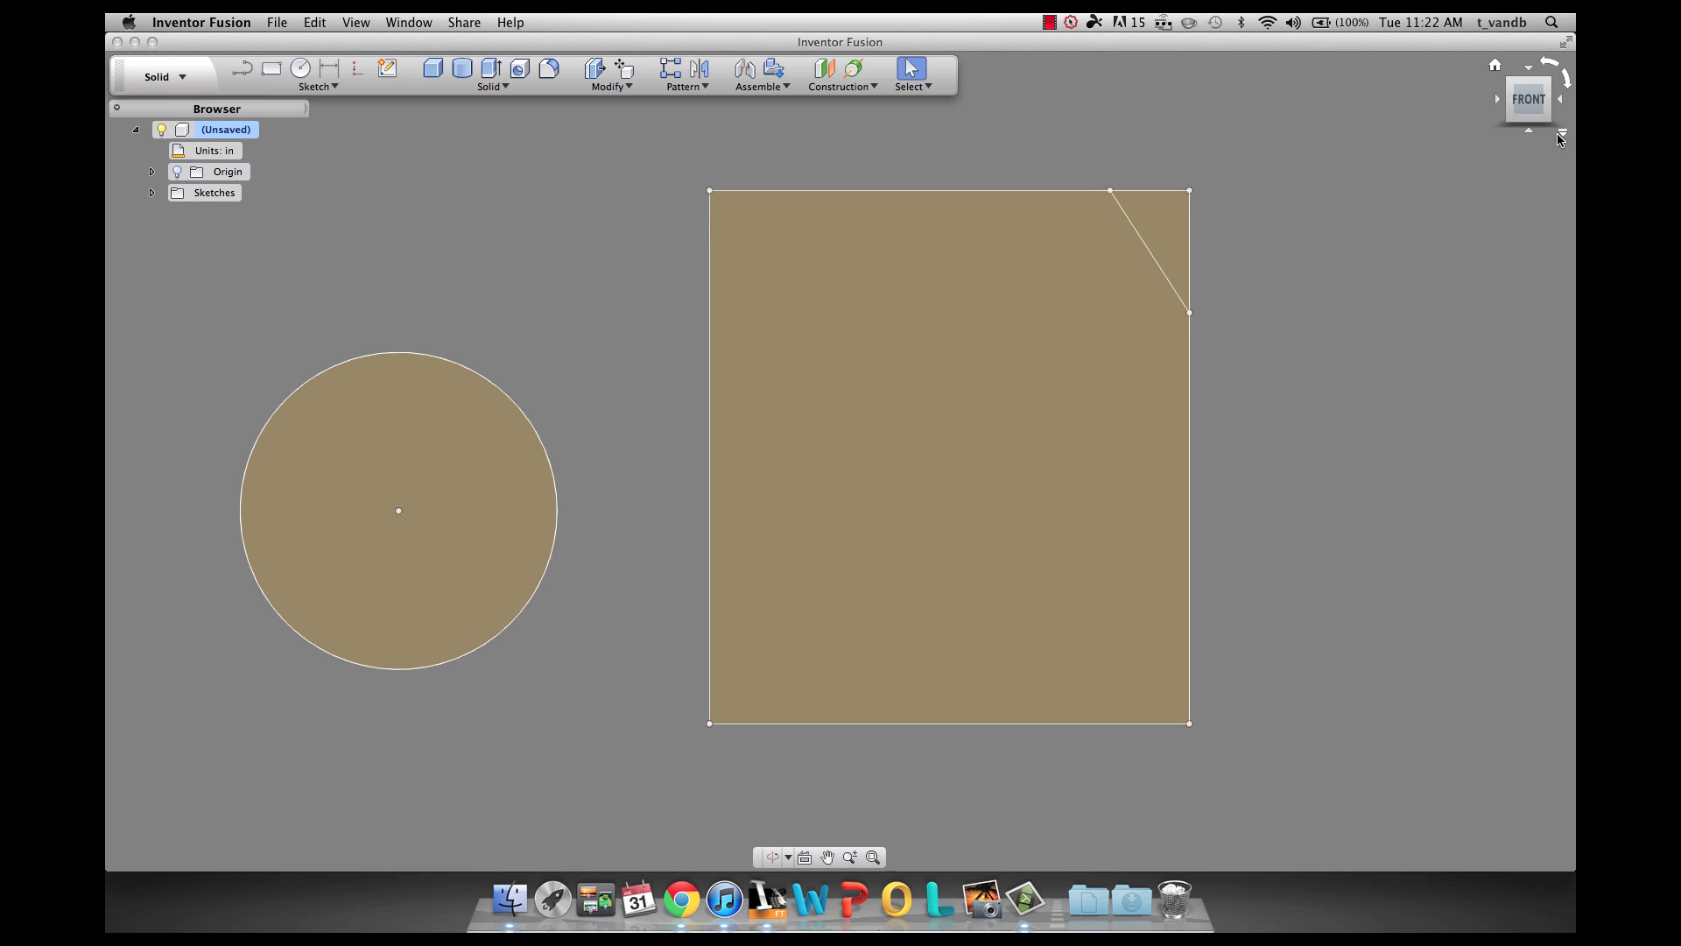
click(1547, 85)
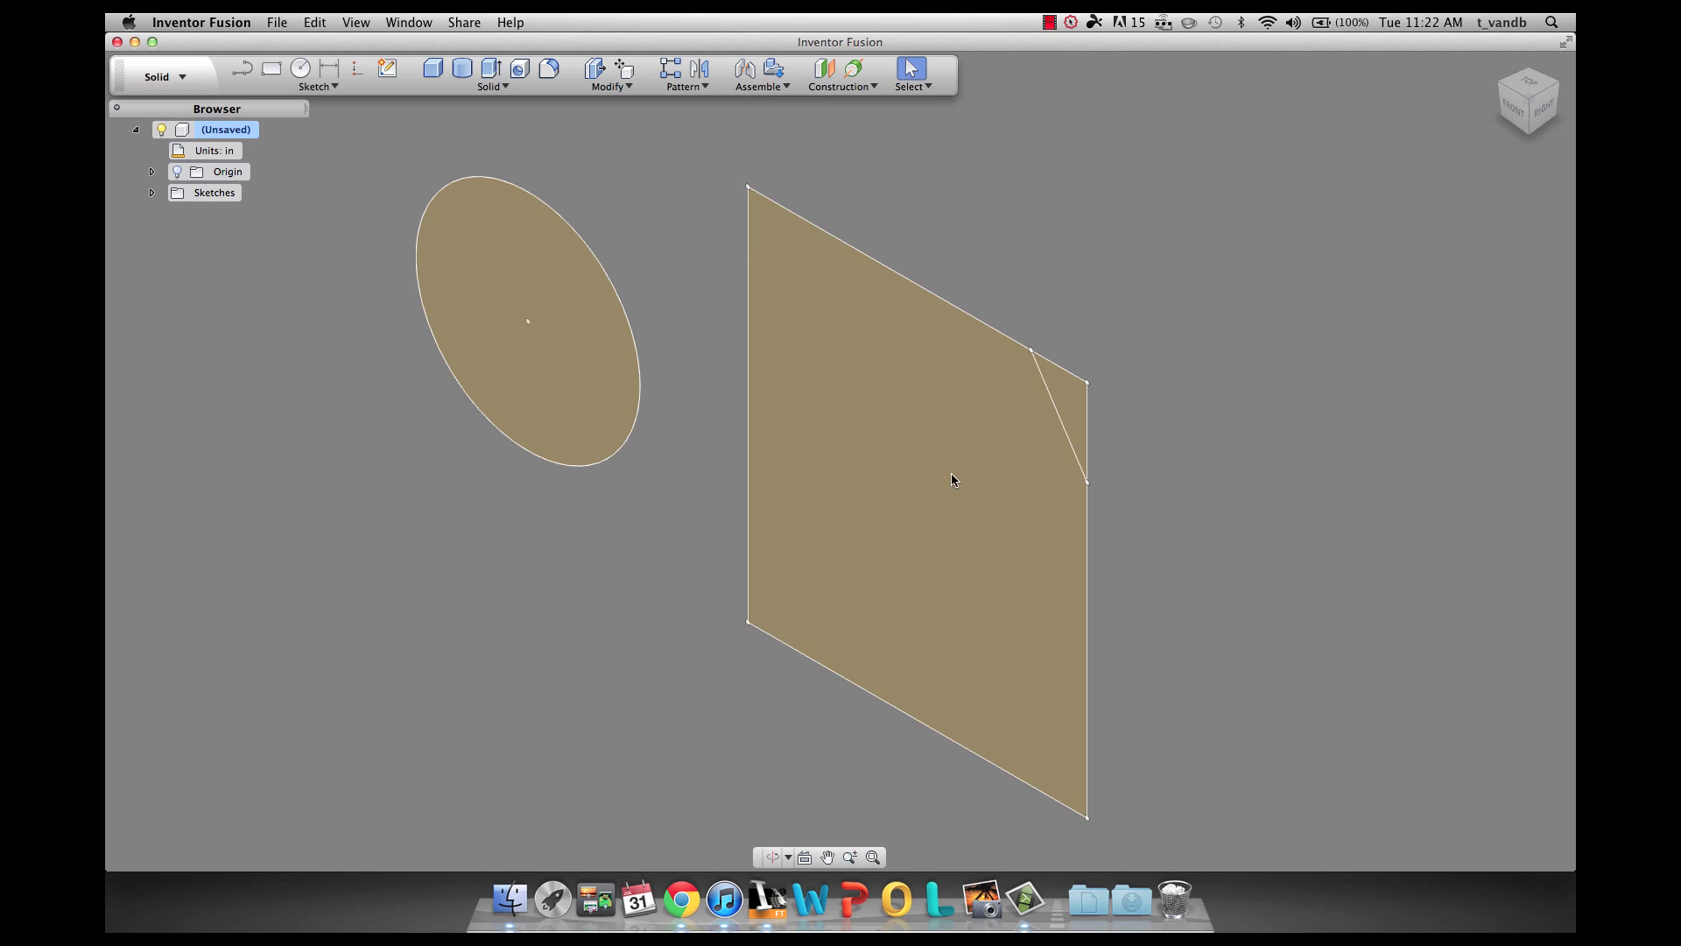
- Press Pull the chamfered rectangle 3.5 in into a solid block, then undo it
click(595, 68)
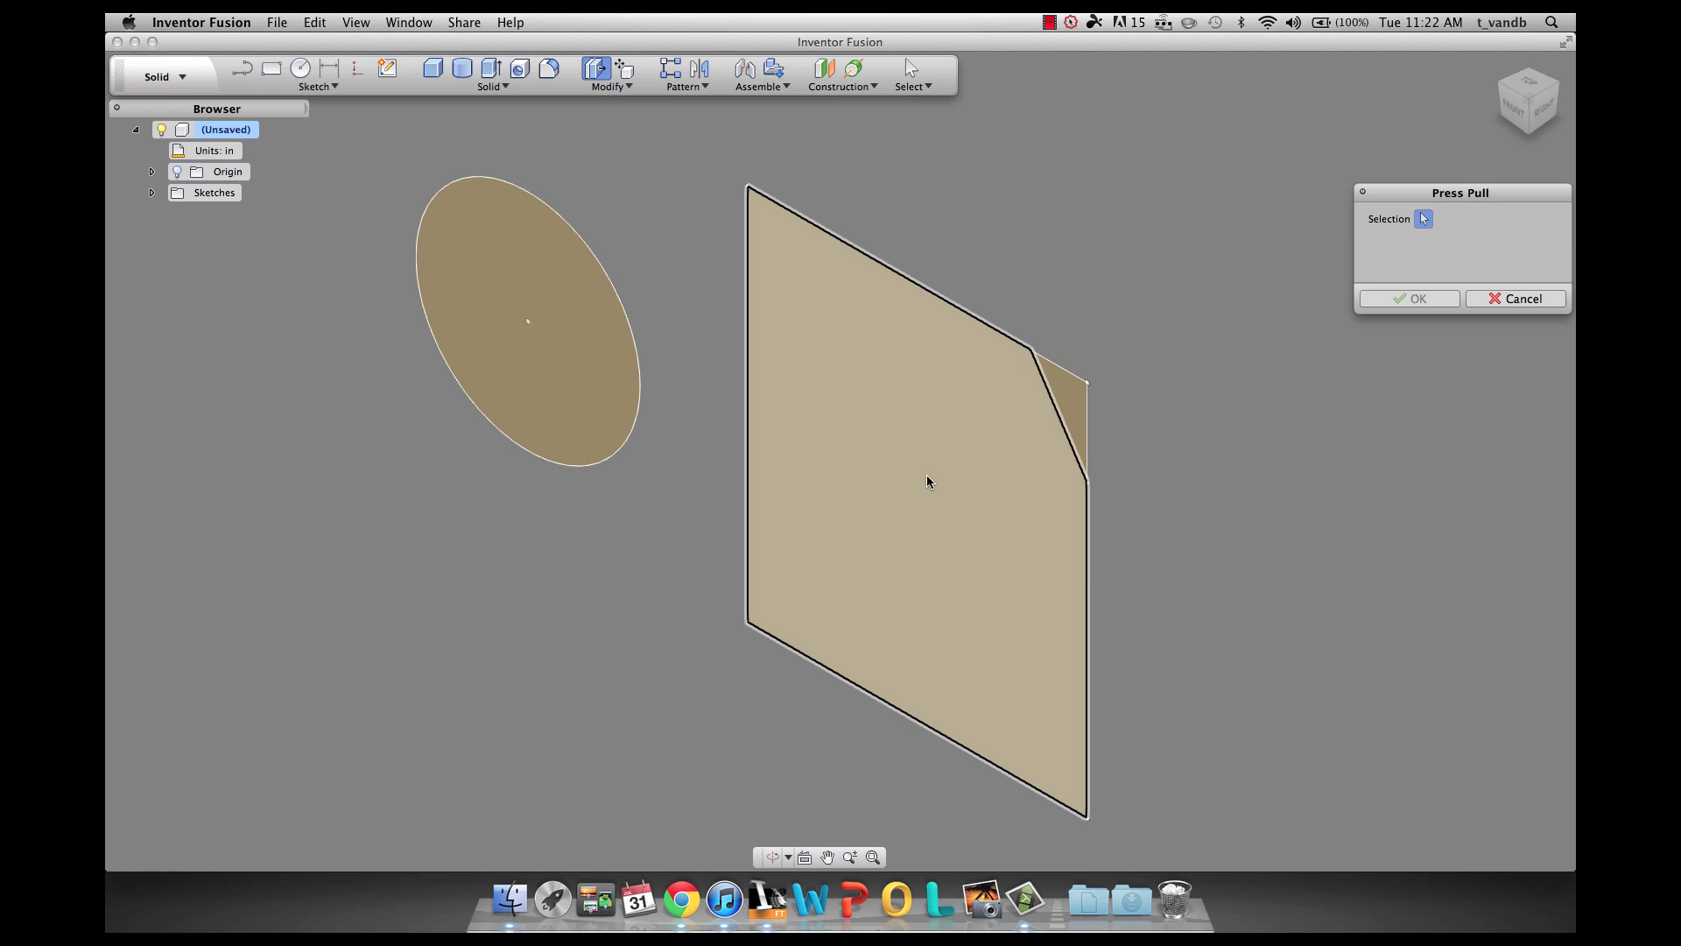
click(914, 483)
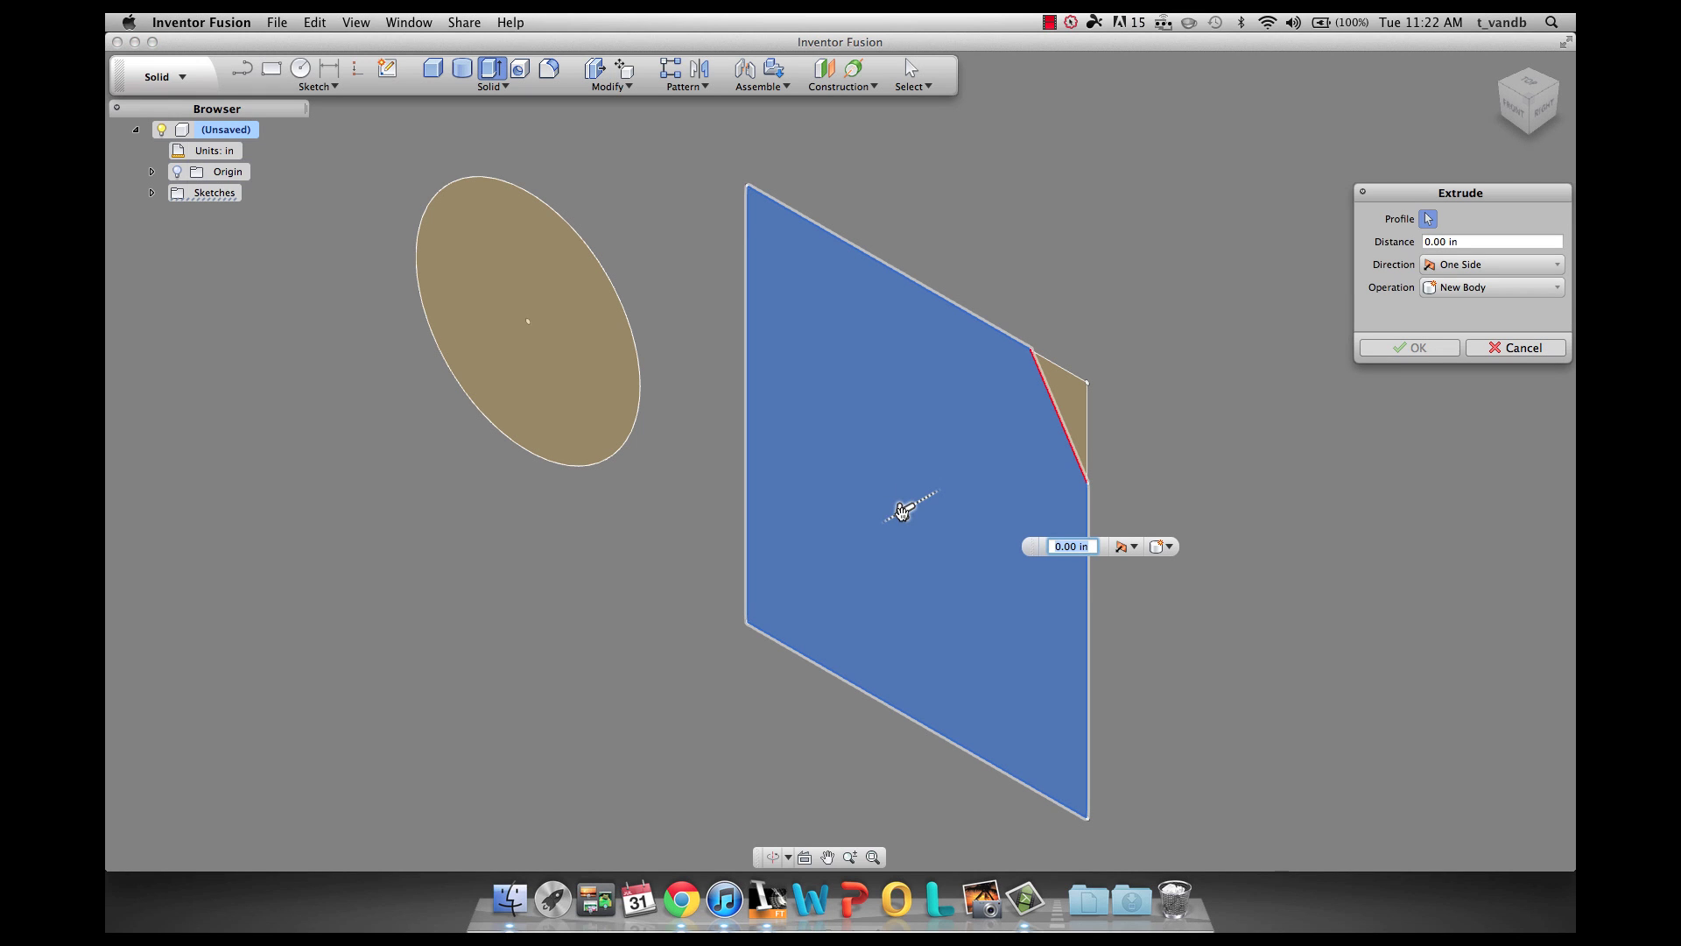
drag(903, 512, 627, 614)
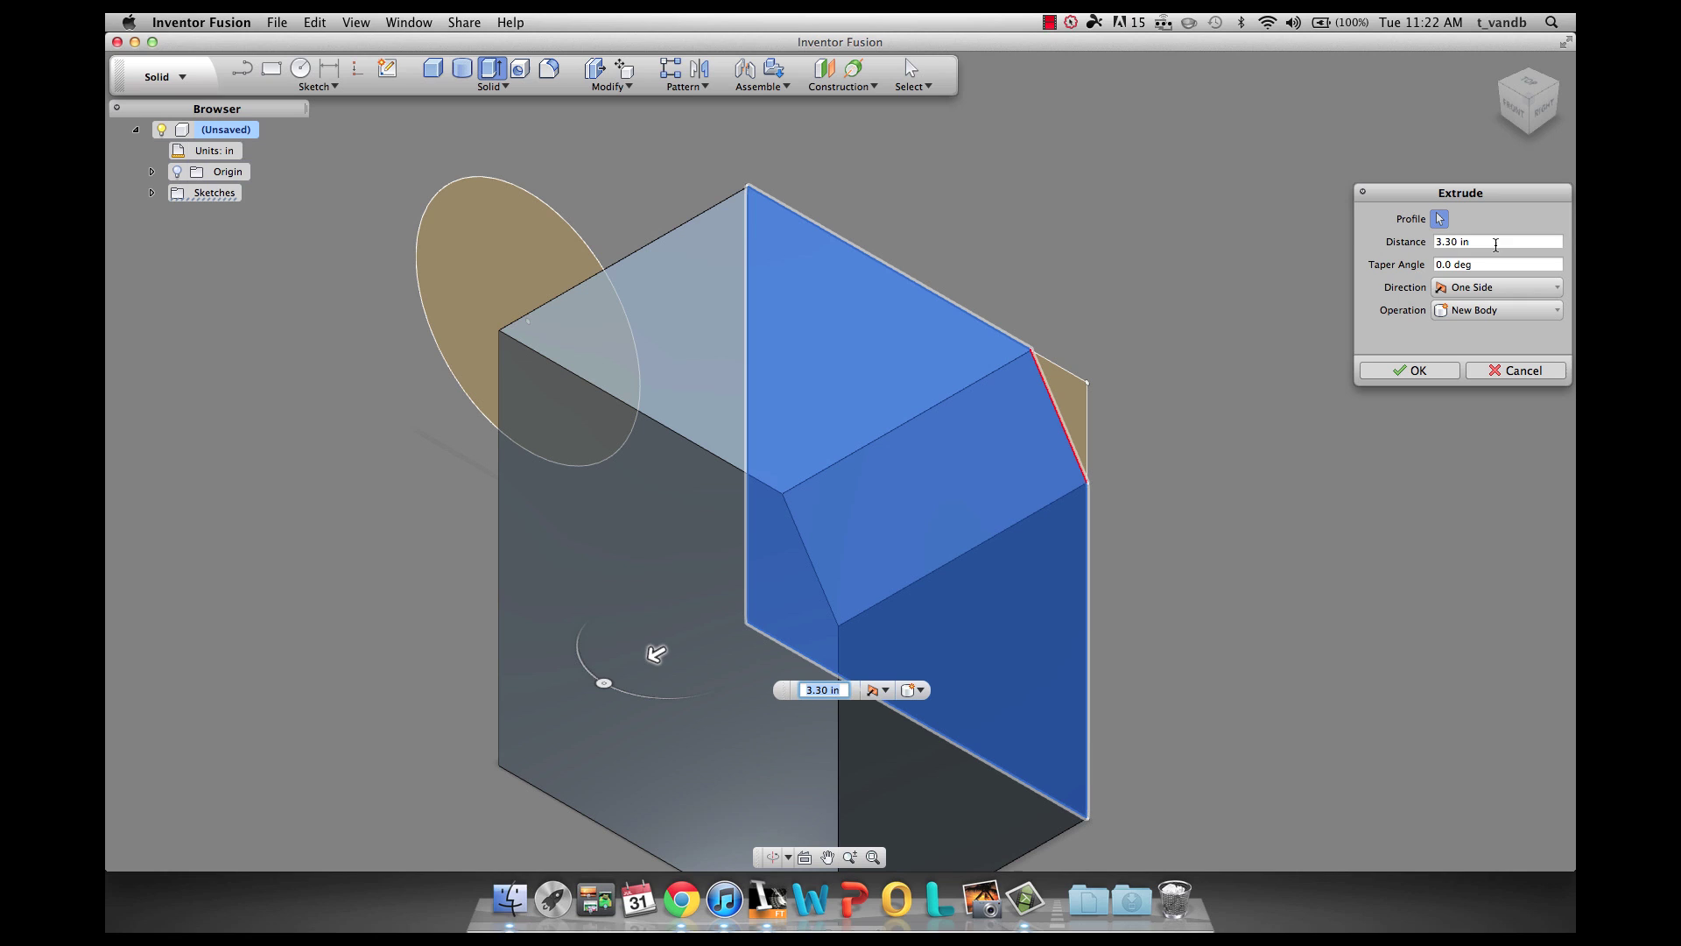
click(1456, 244)
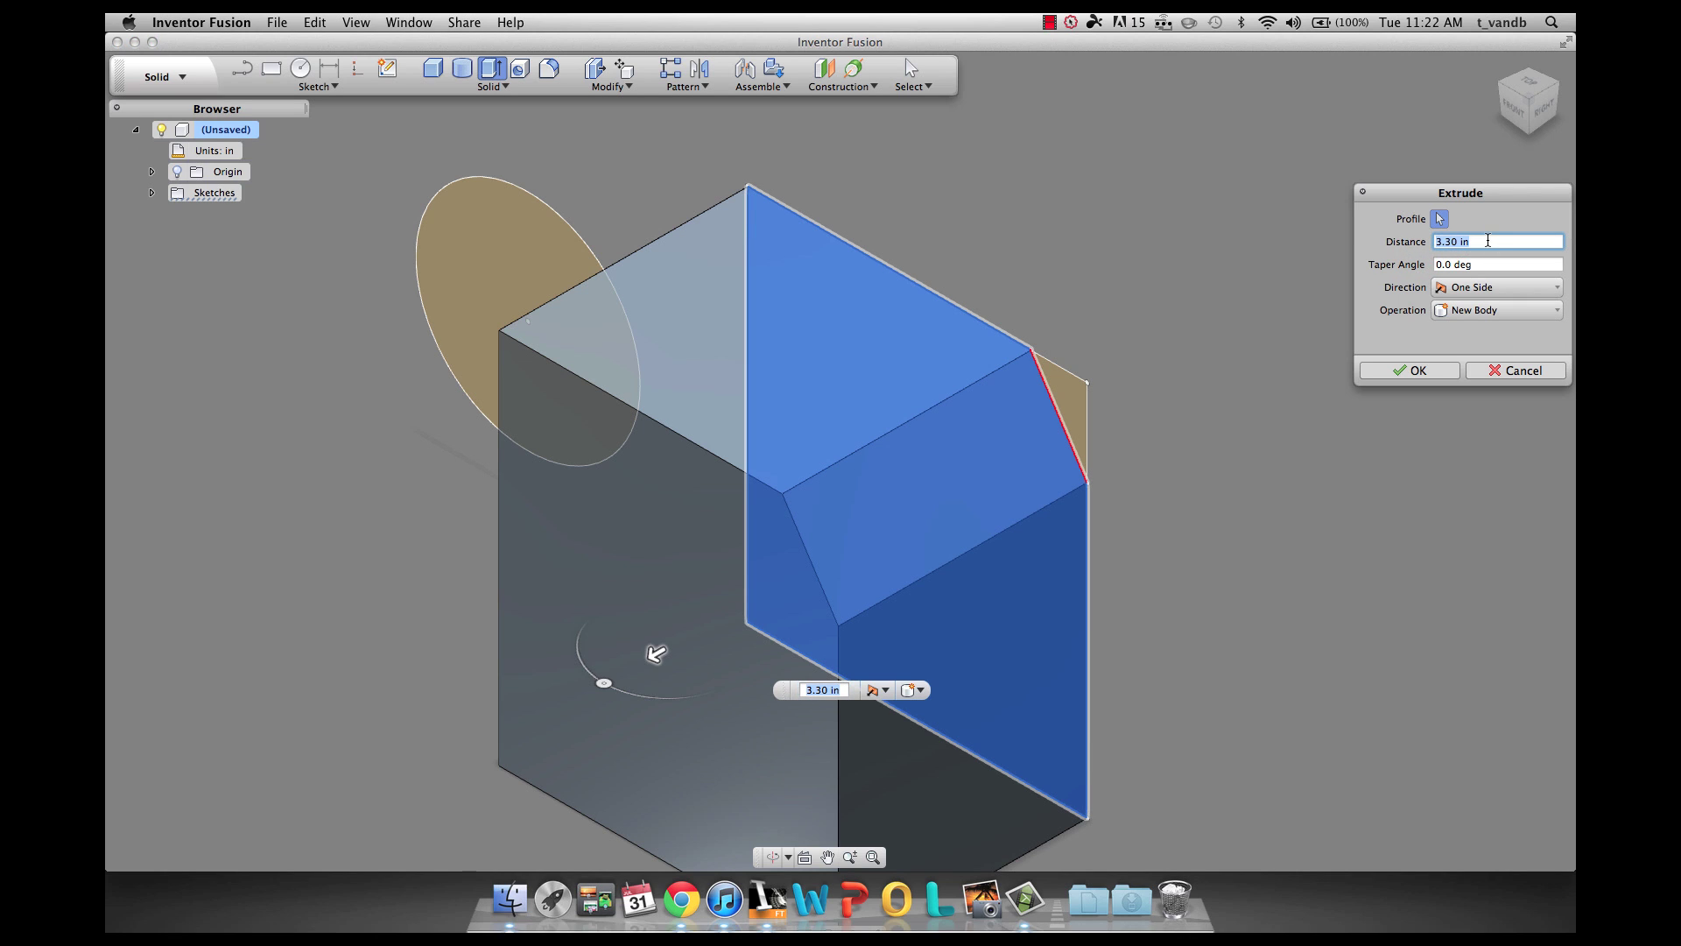
text(3.)
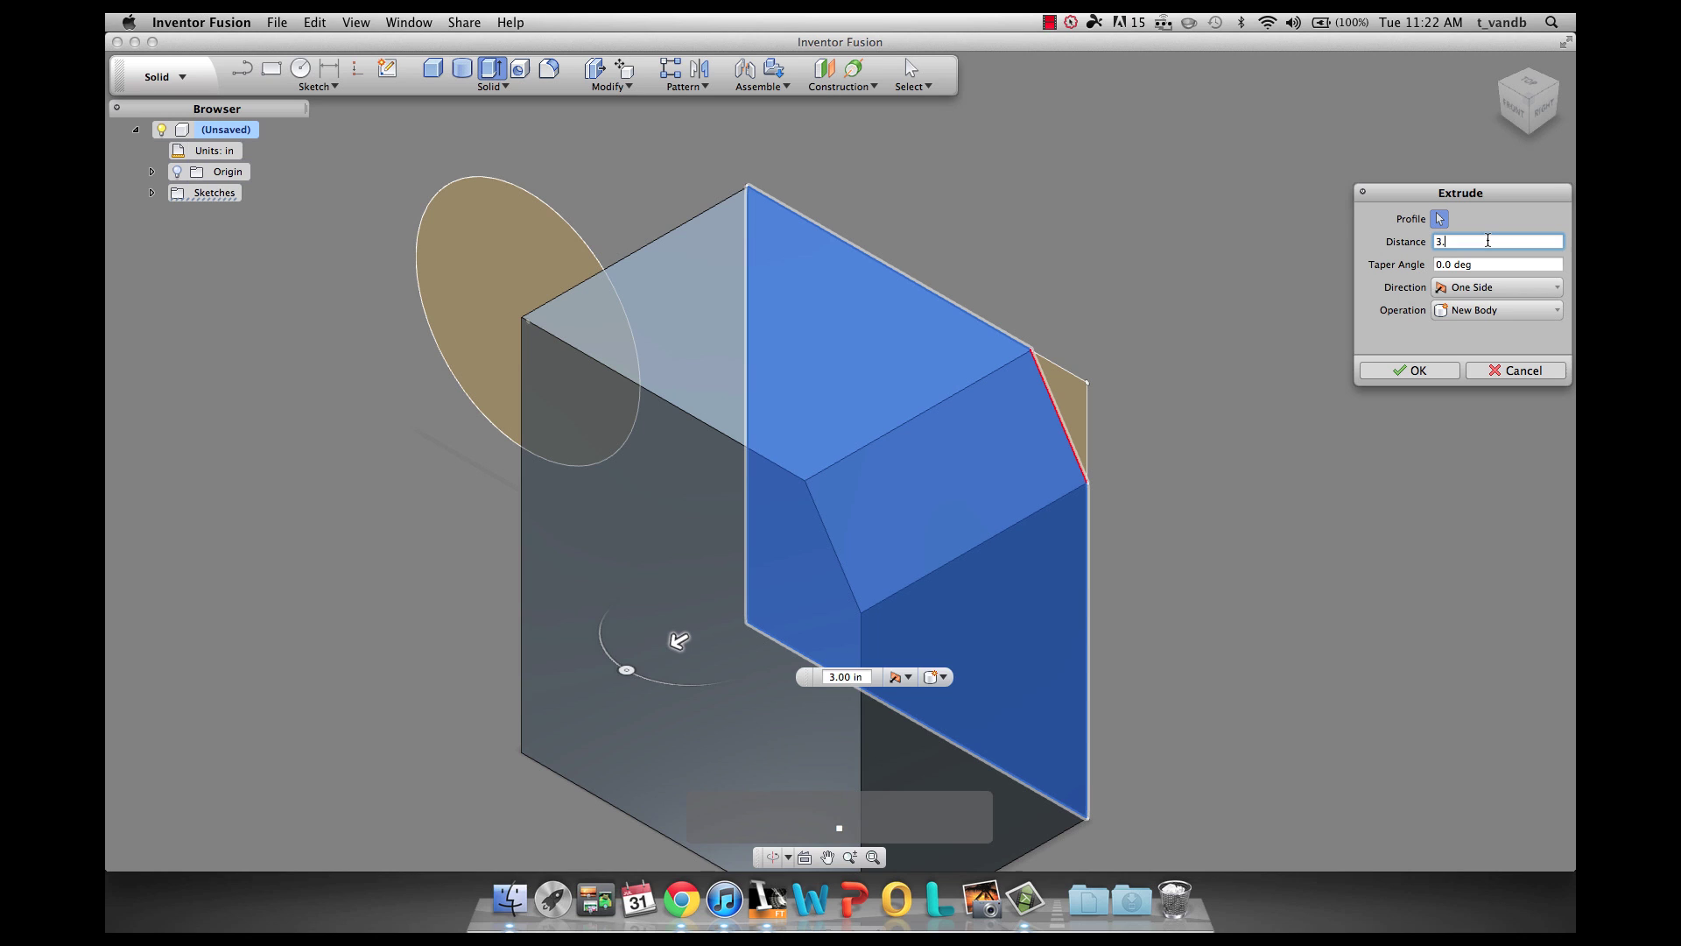
text(5)
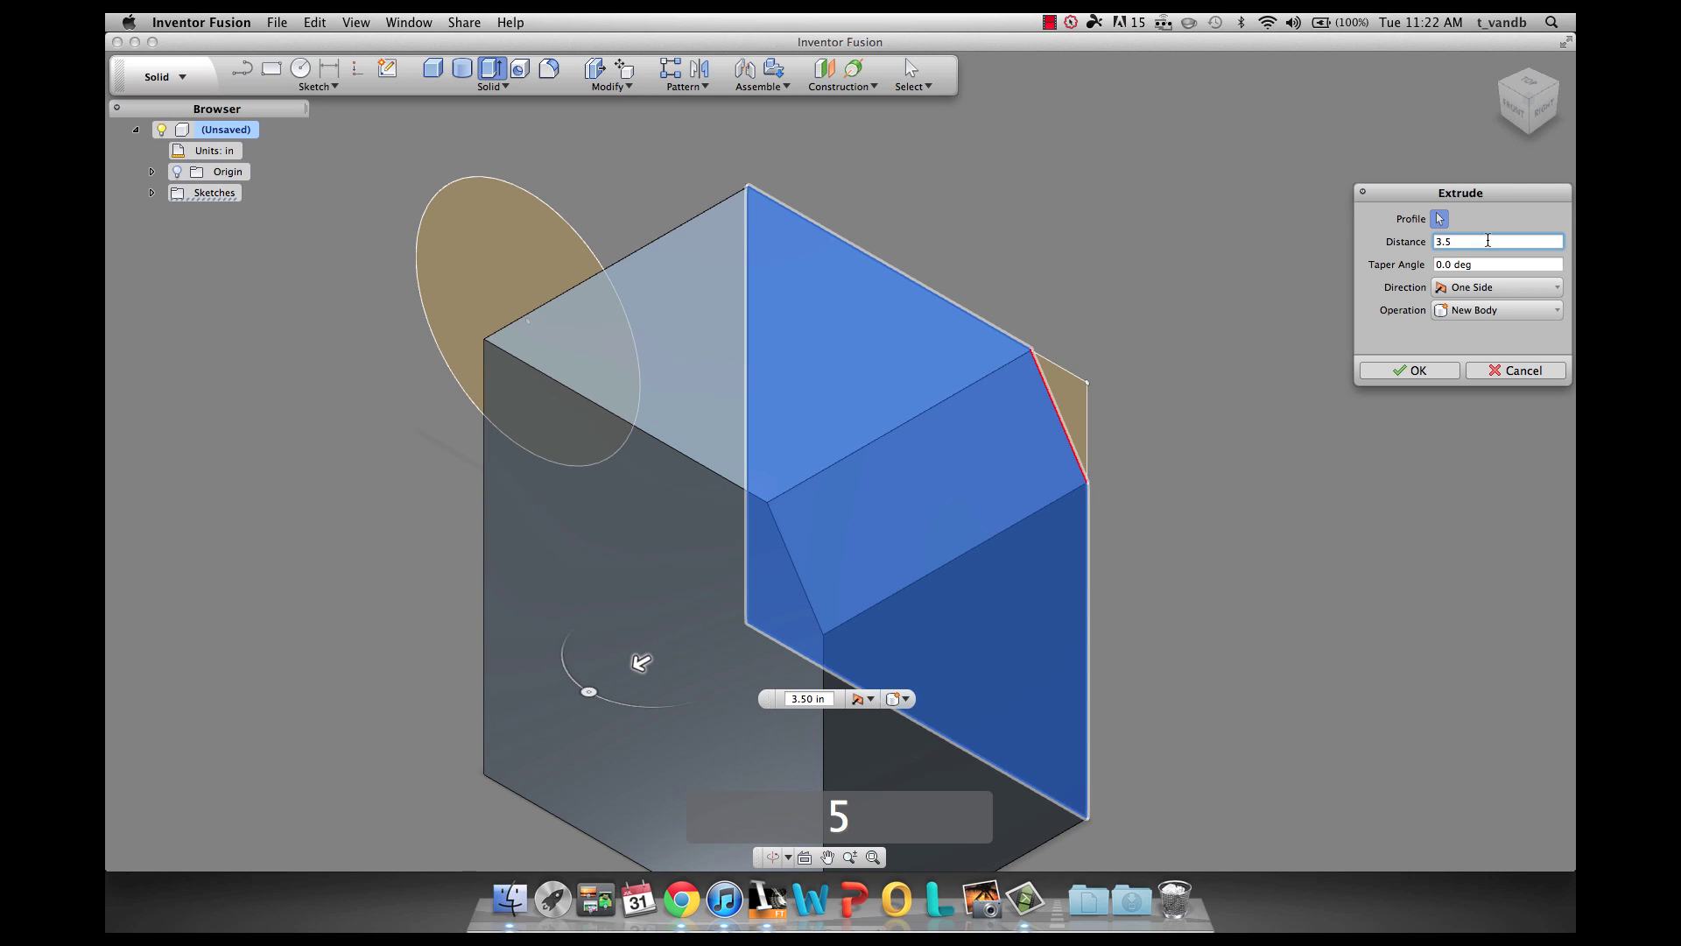
click(1411, 369)
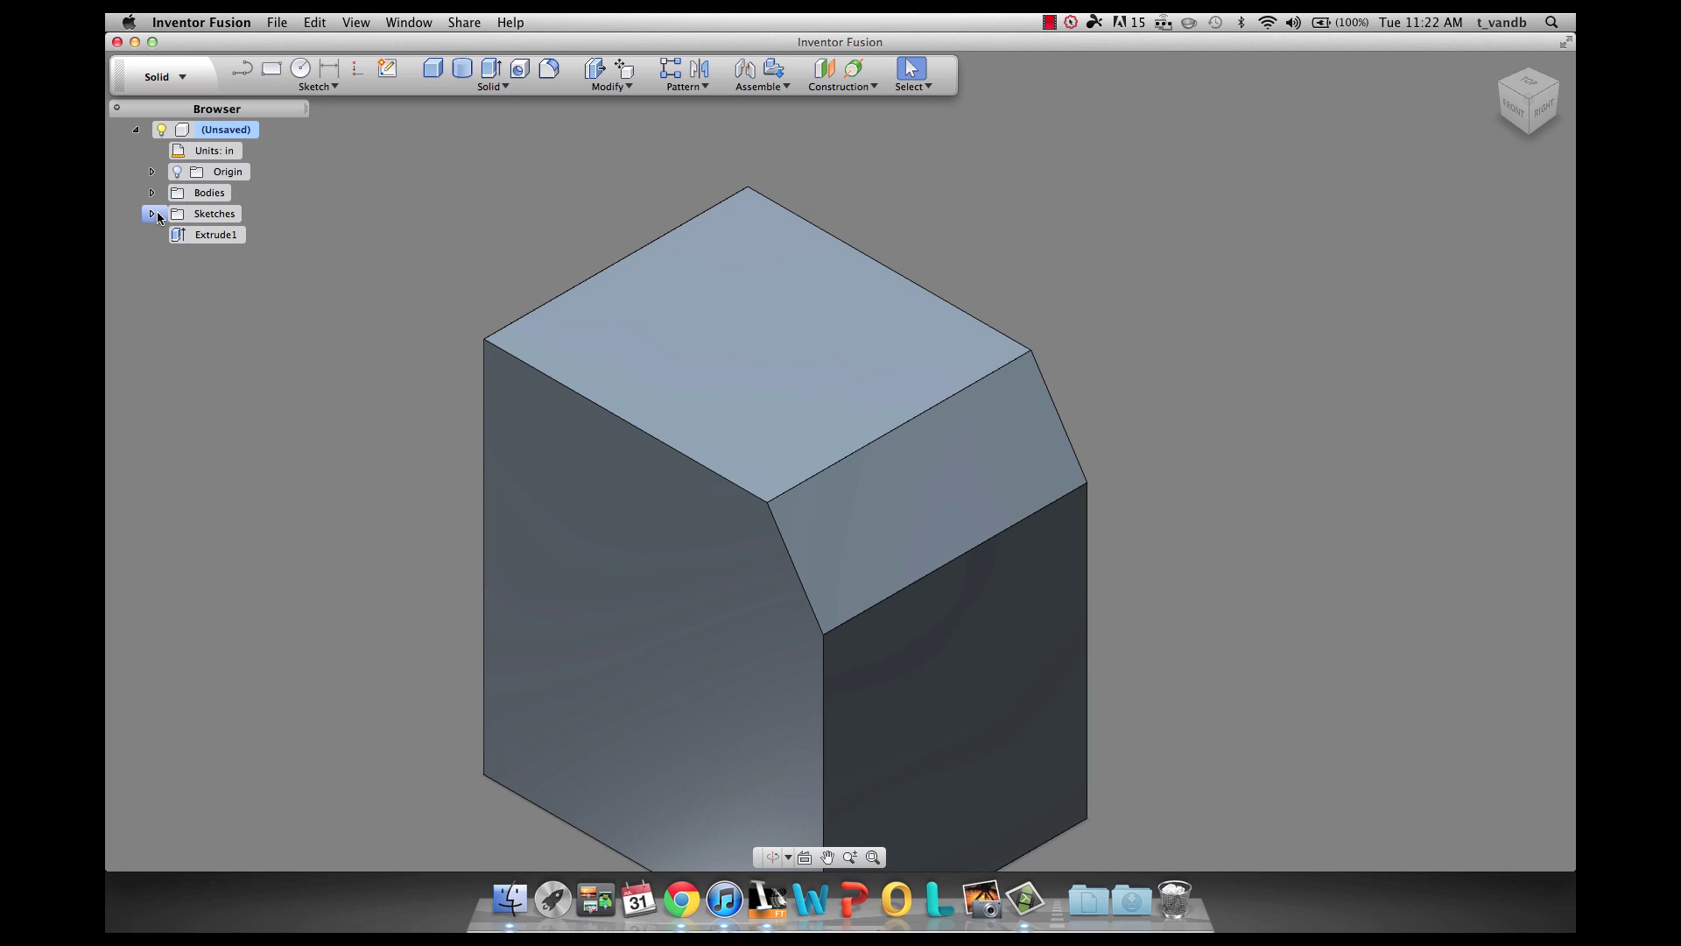
key(super+z)
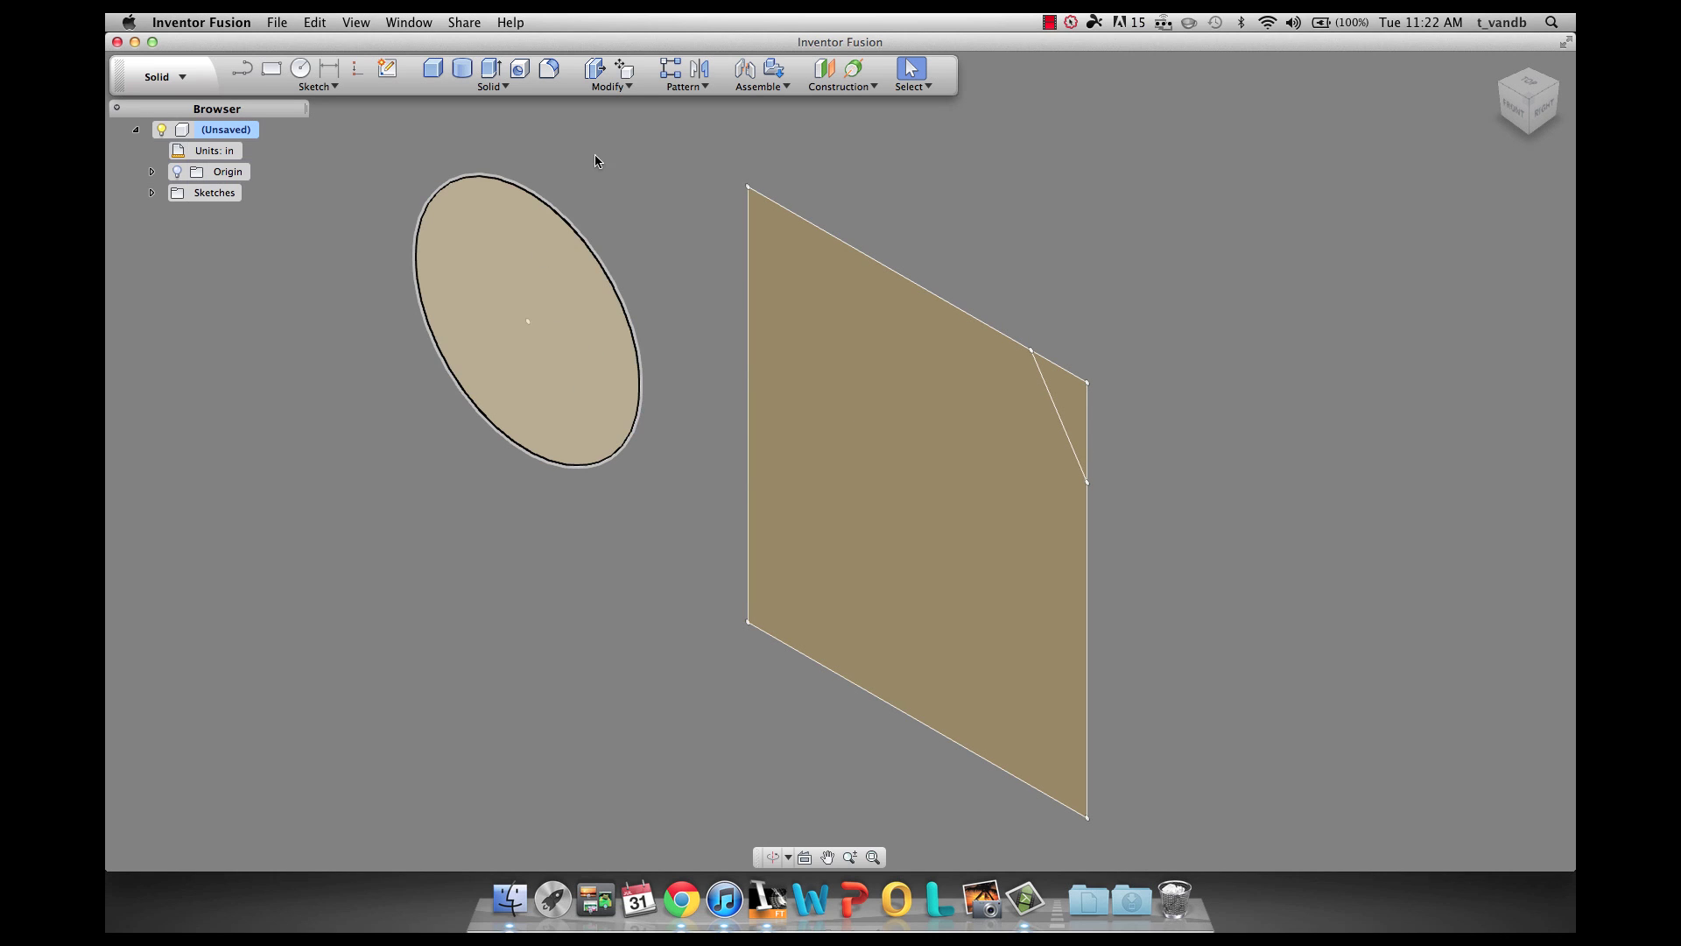
- Start a Press Pull on the chamfered polygon, try adding the circle, then cancel it
click(596, 69)
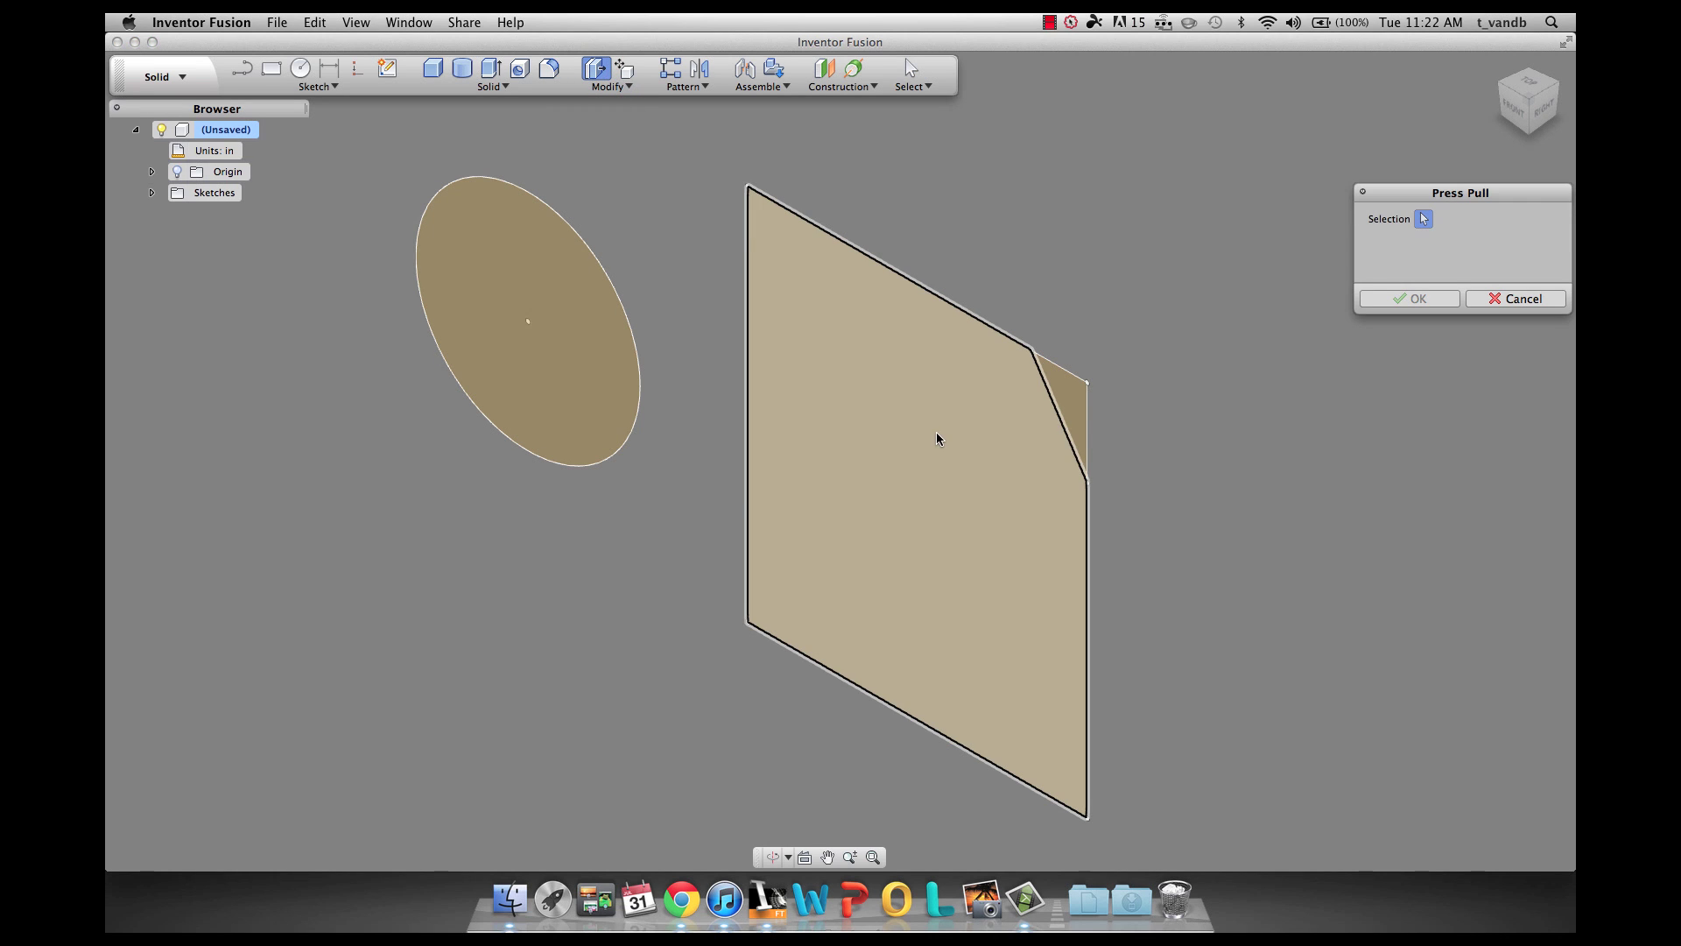
click(938, 426)
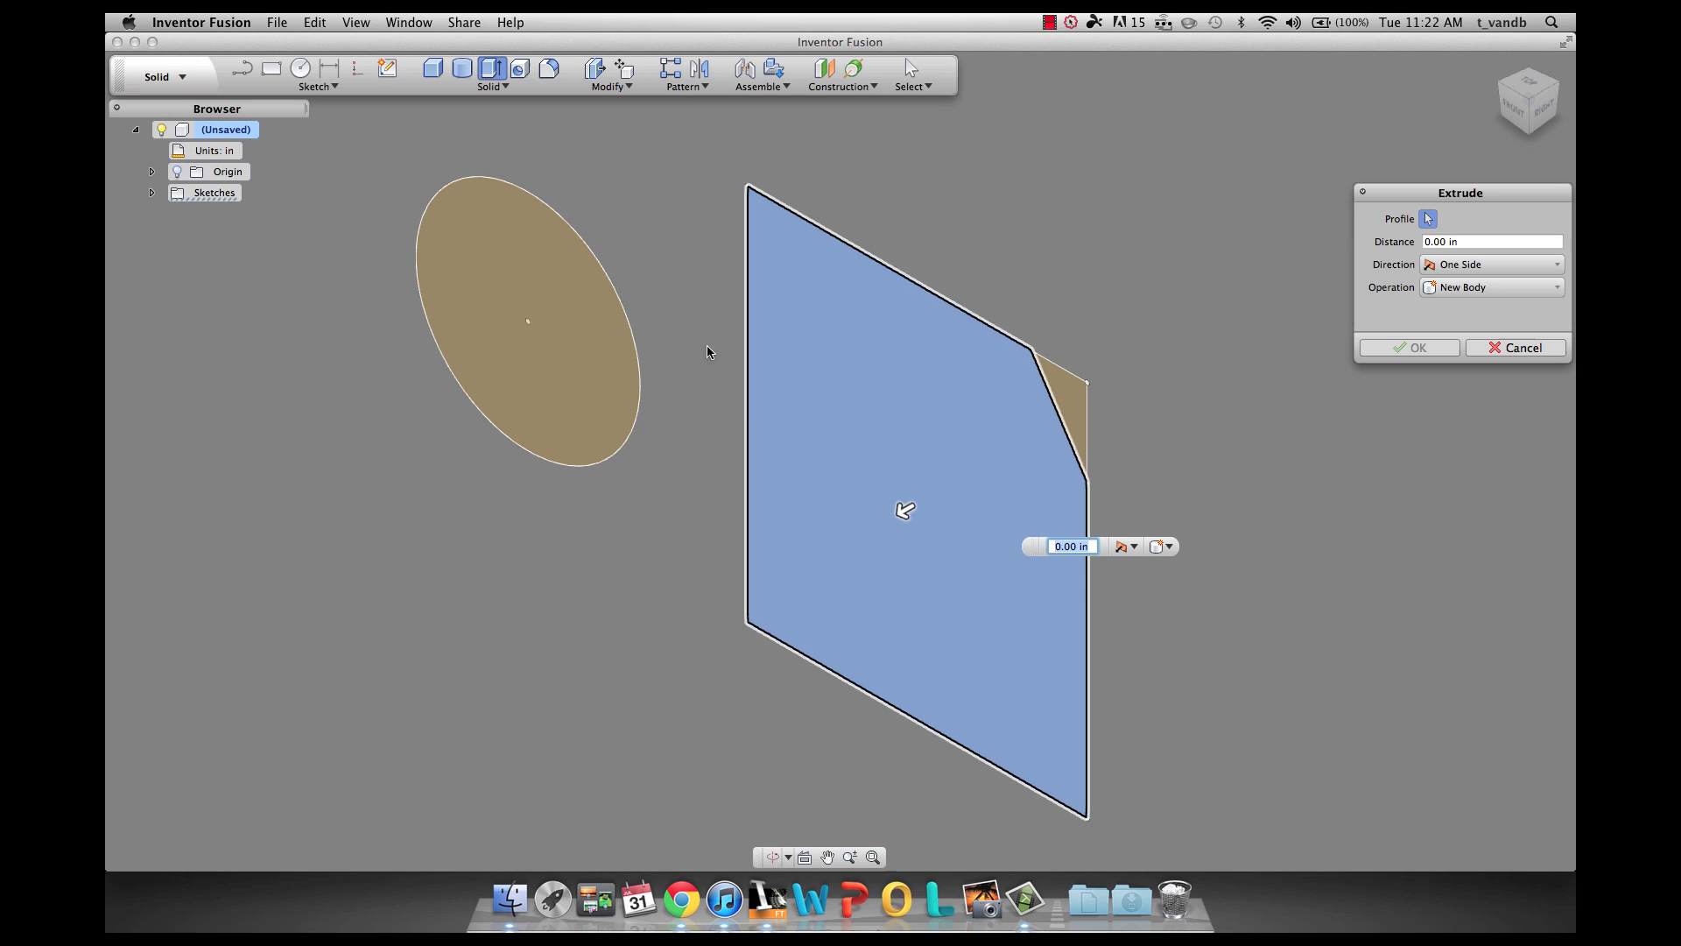
click(590, 348)
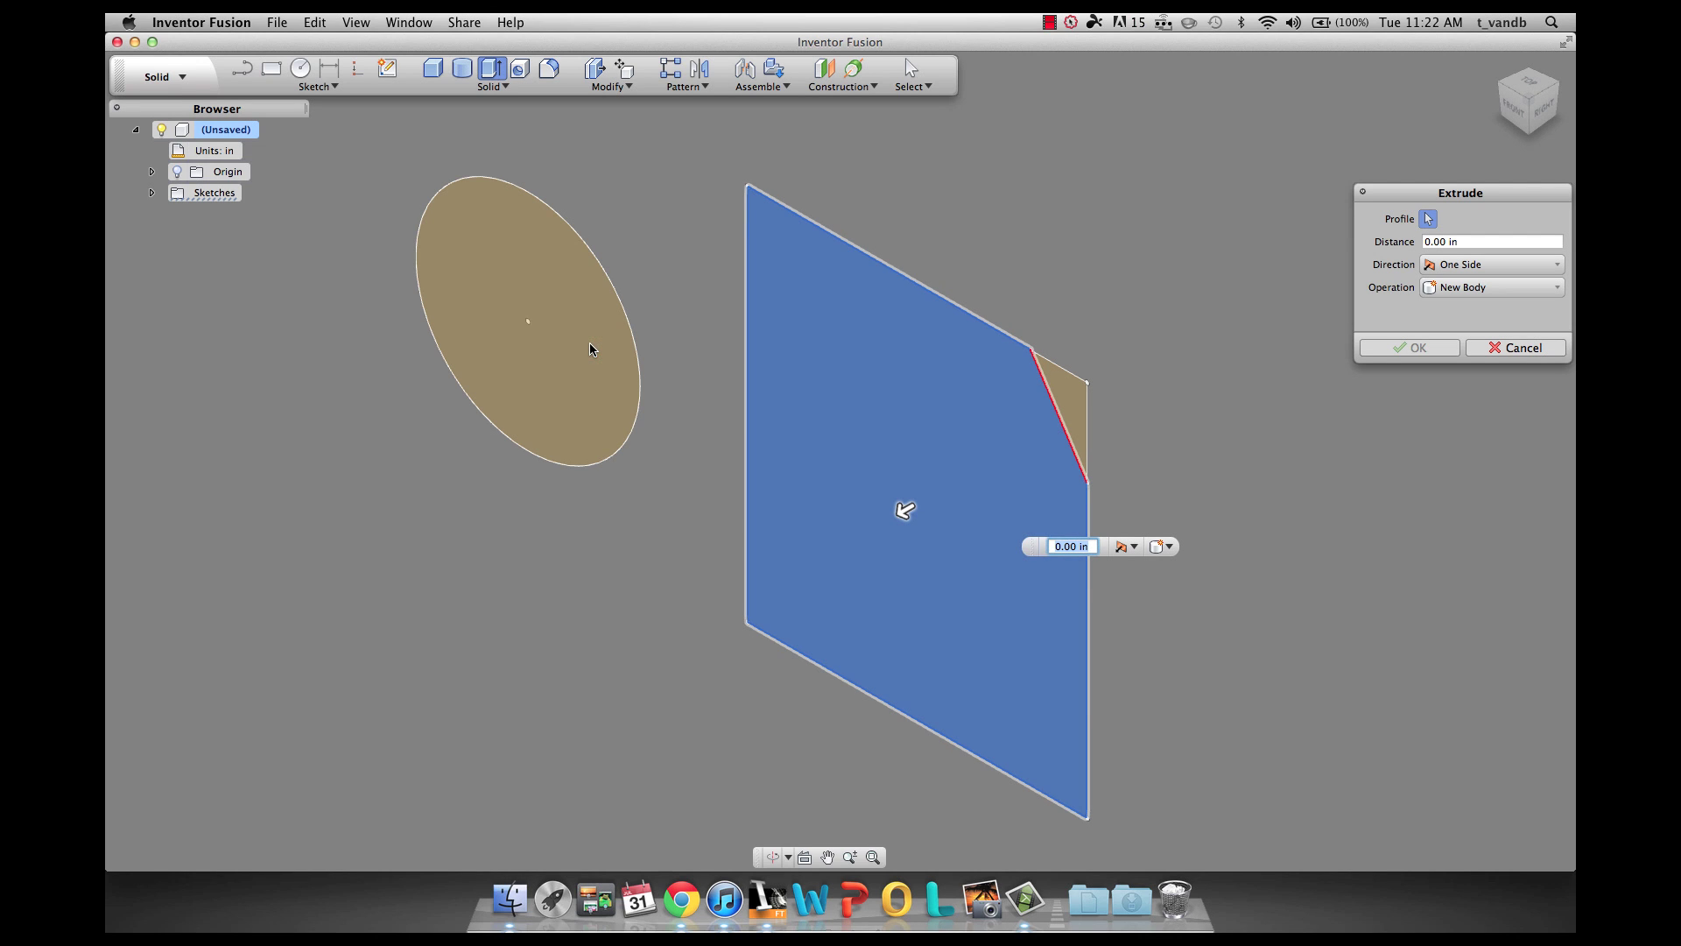
key(shift)
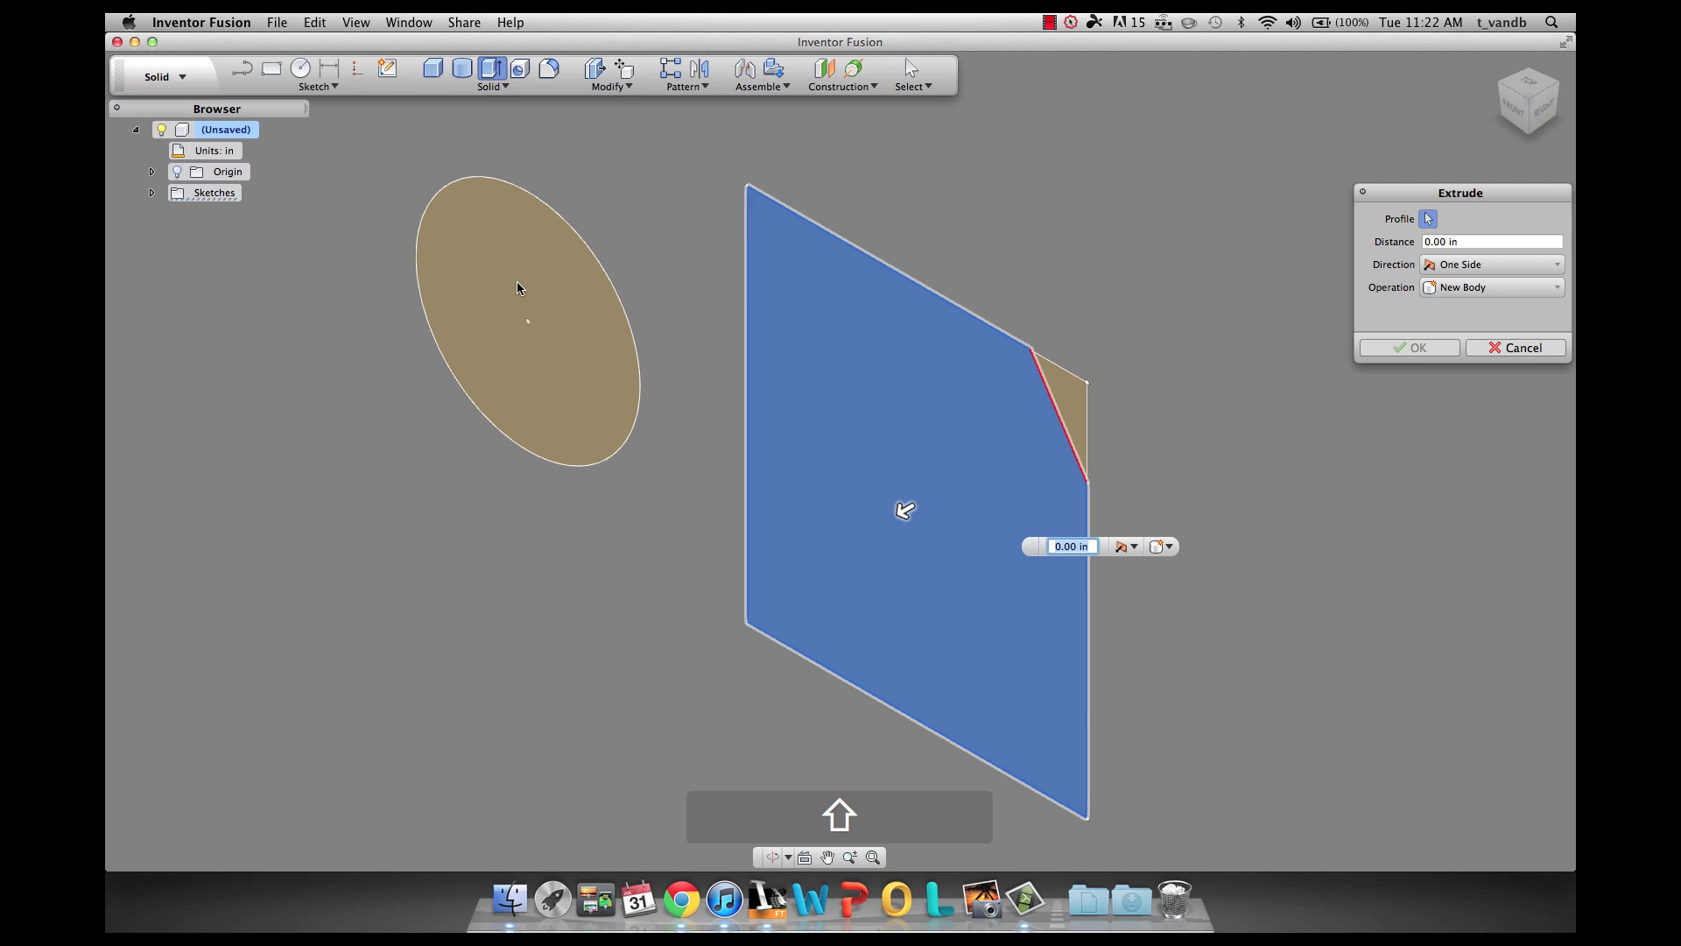
shift+click(517, 284)
click(1494, 348)
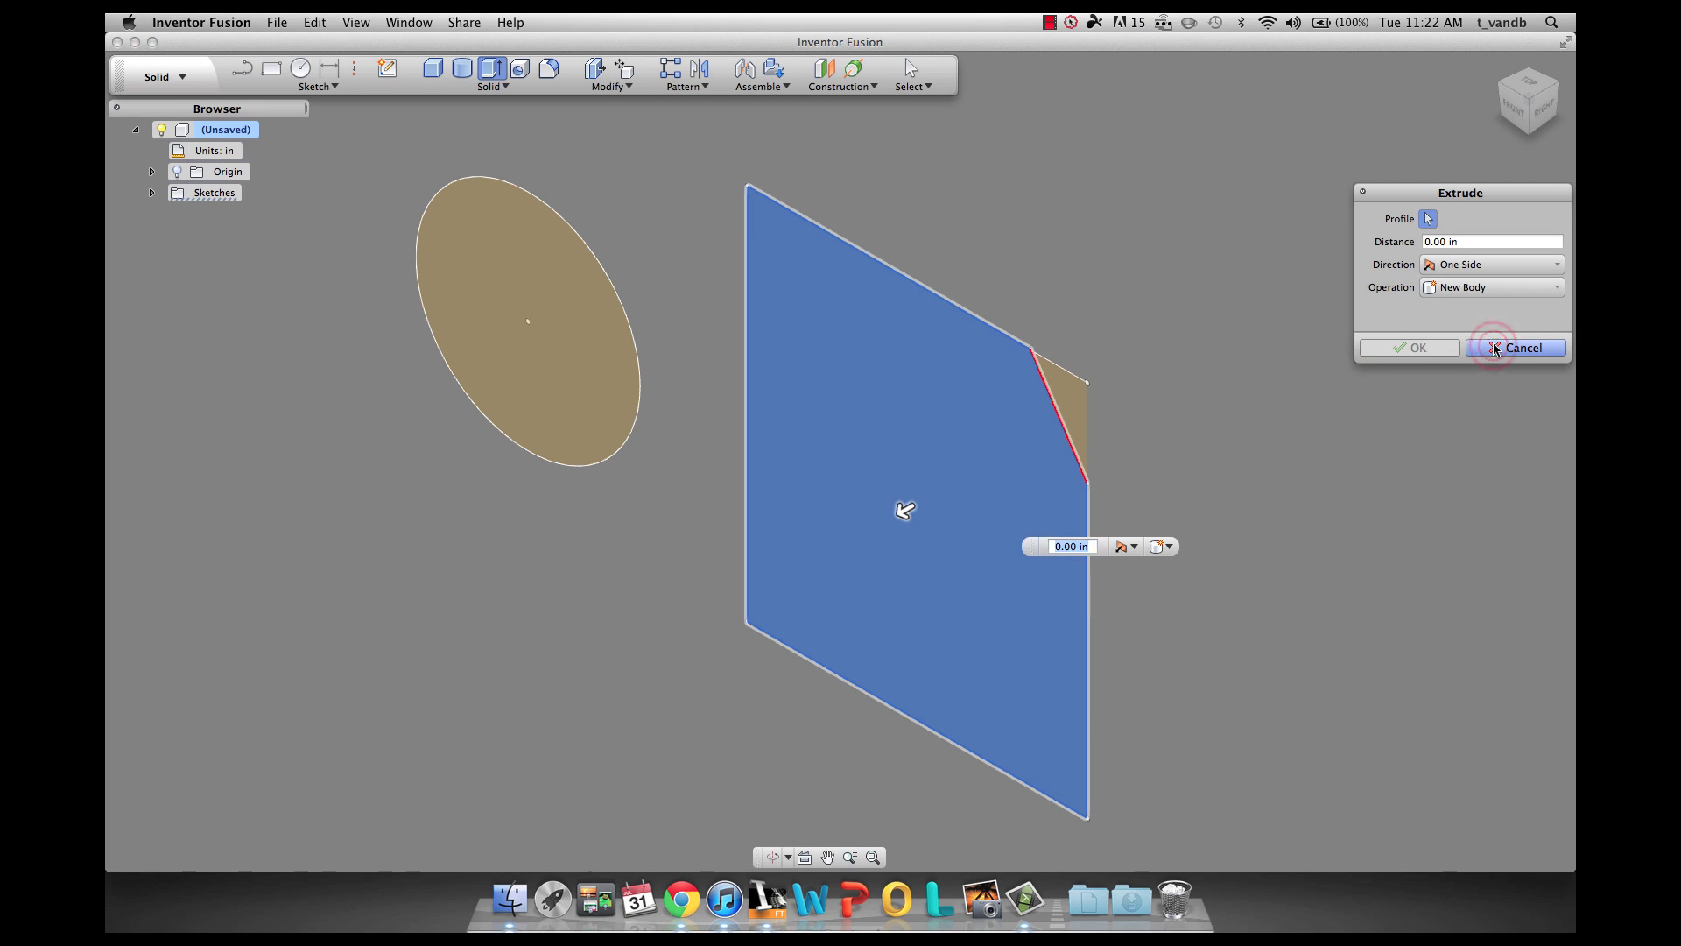
- Select the chamfered polygon profile and Shift-add the circle profile to the selection
shift+click(829, 437)
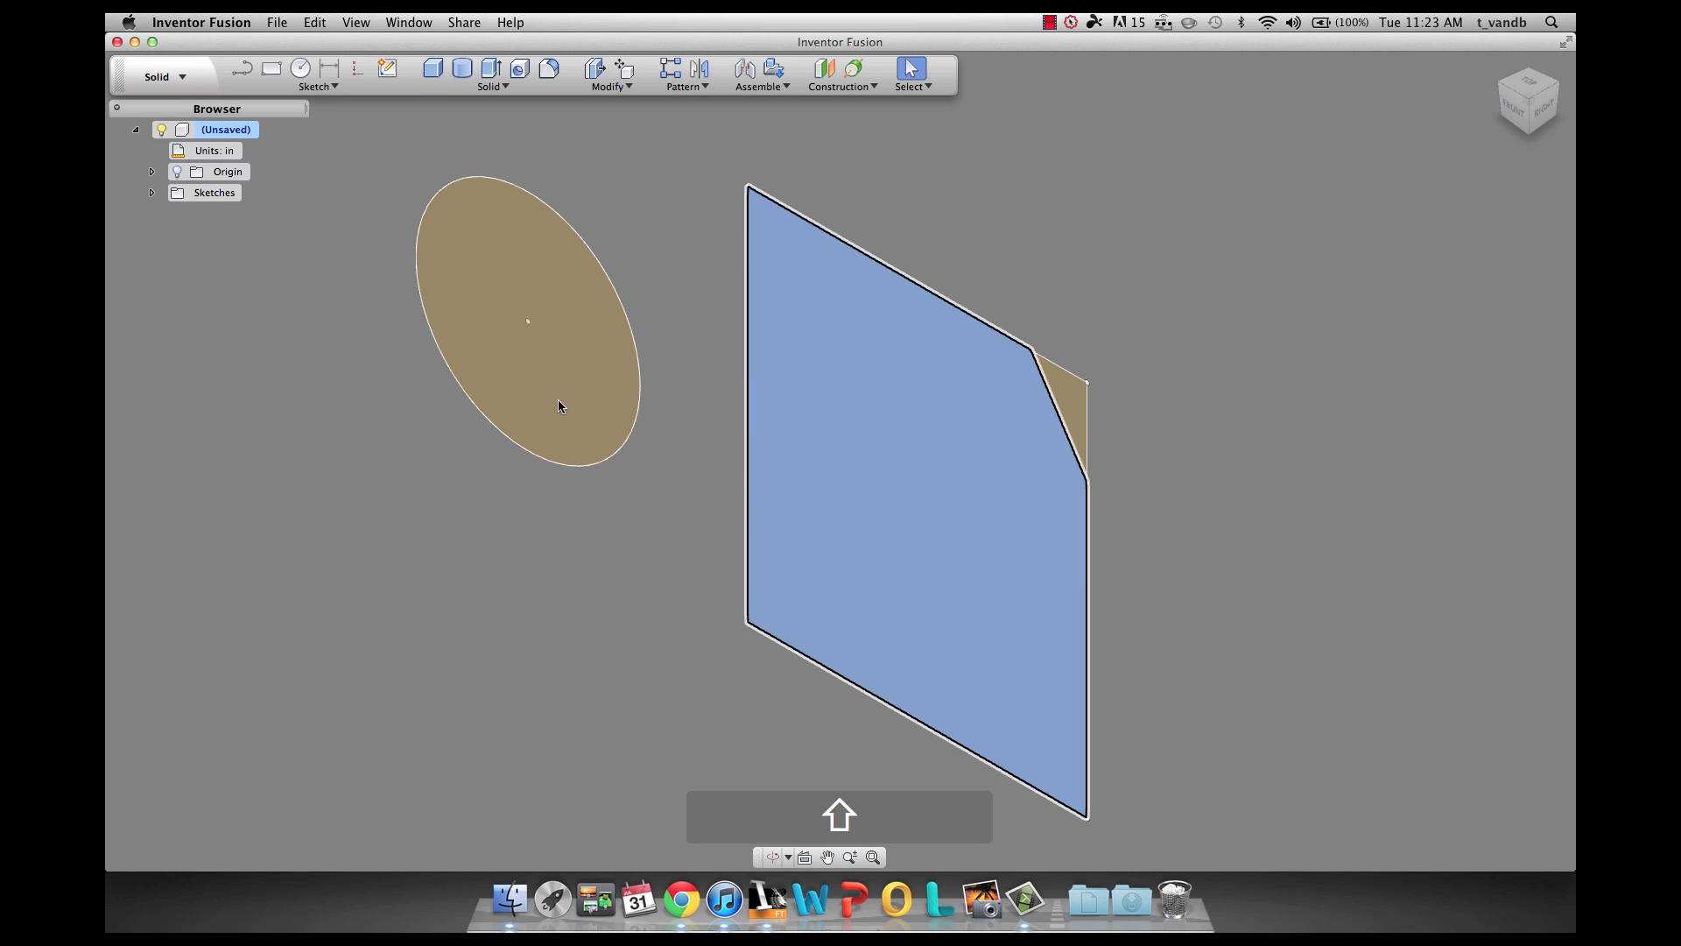
shift+click(563, 391)
shift+click(575, 375)
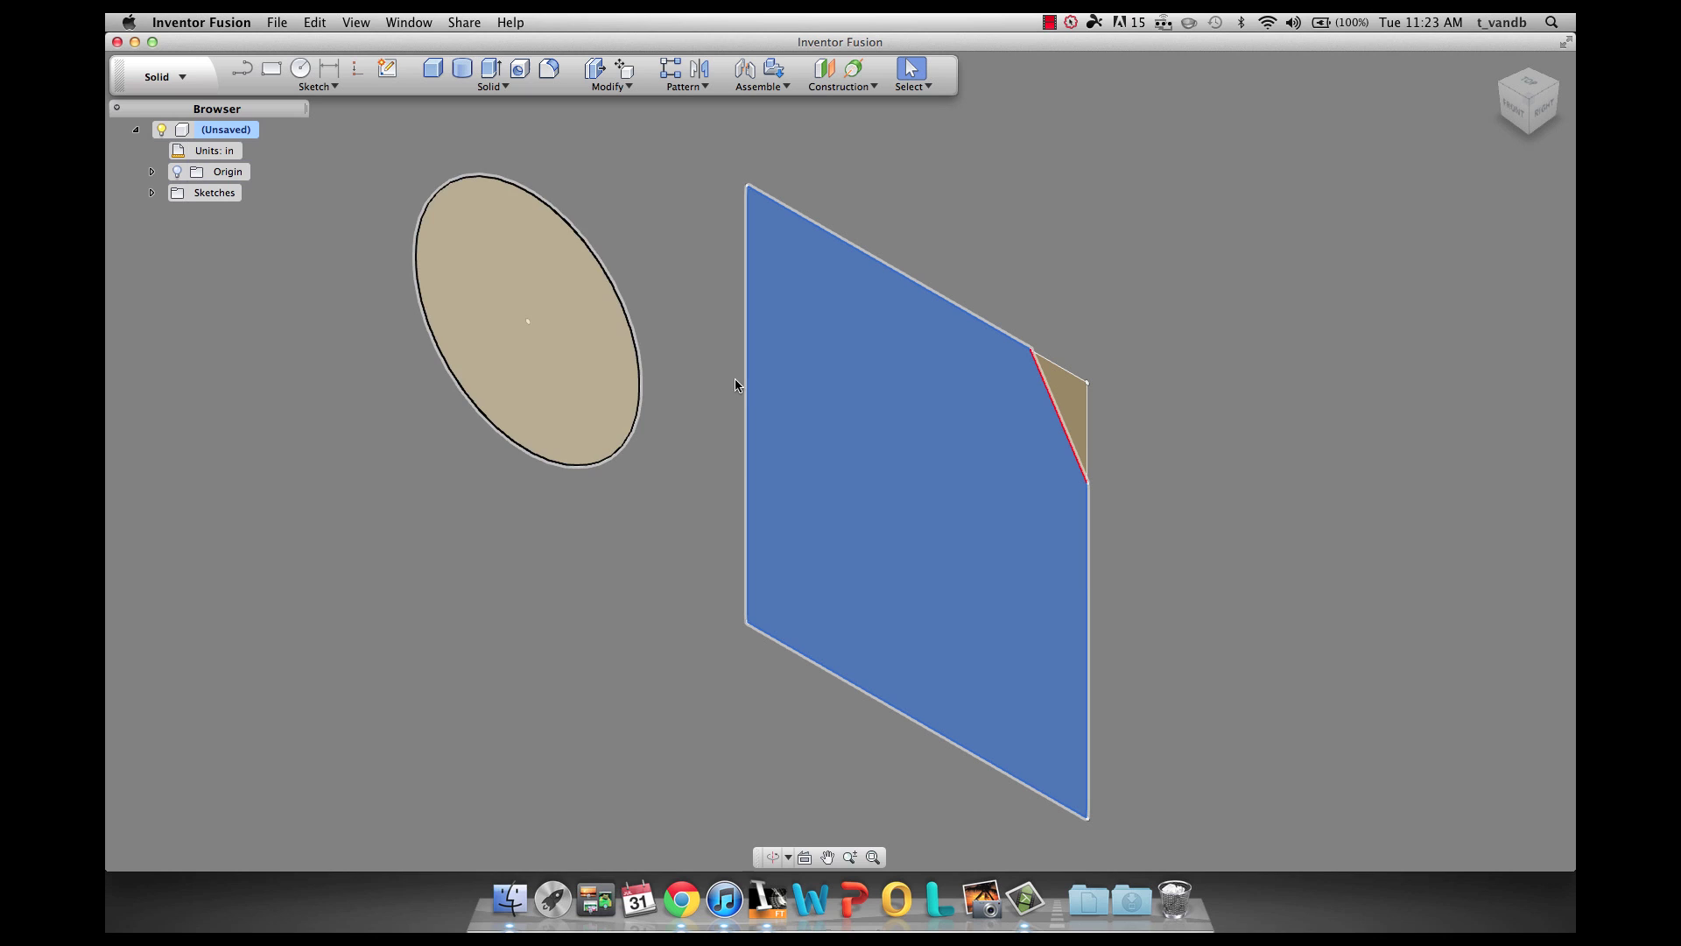
key(shift)
shift+click(587, 392)
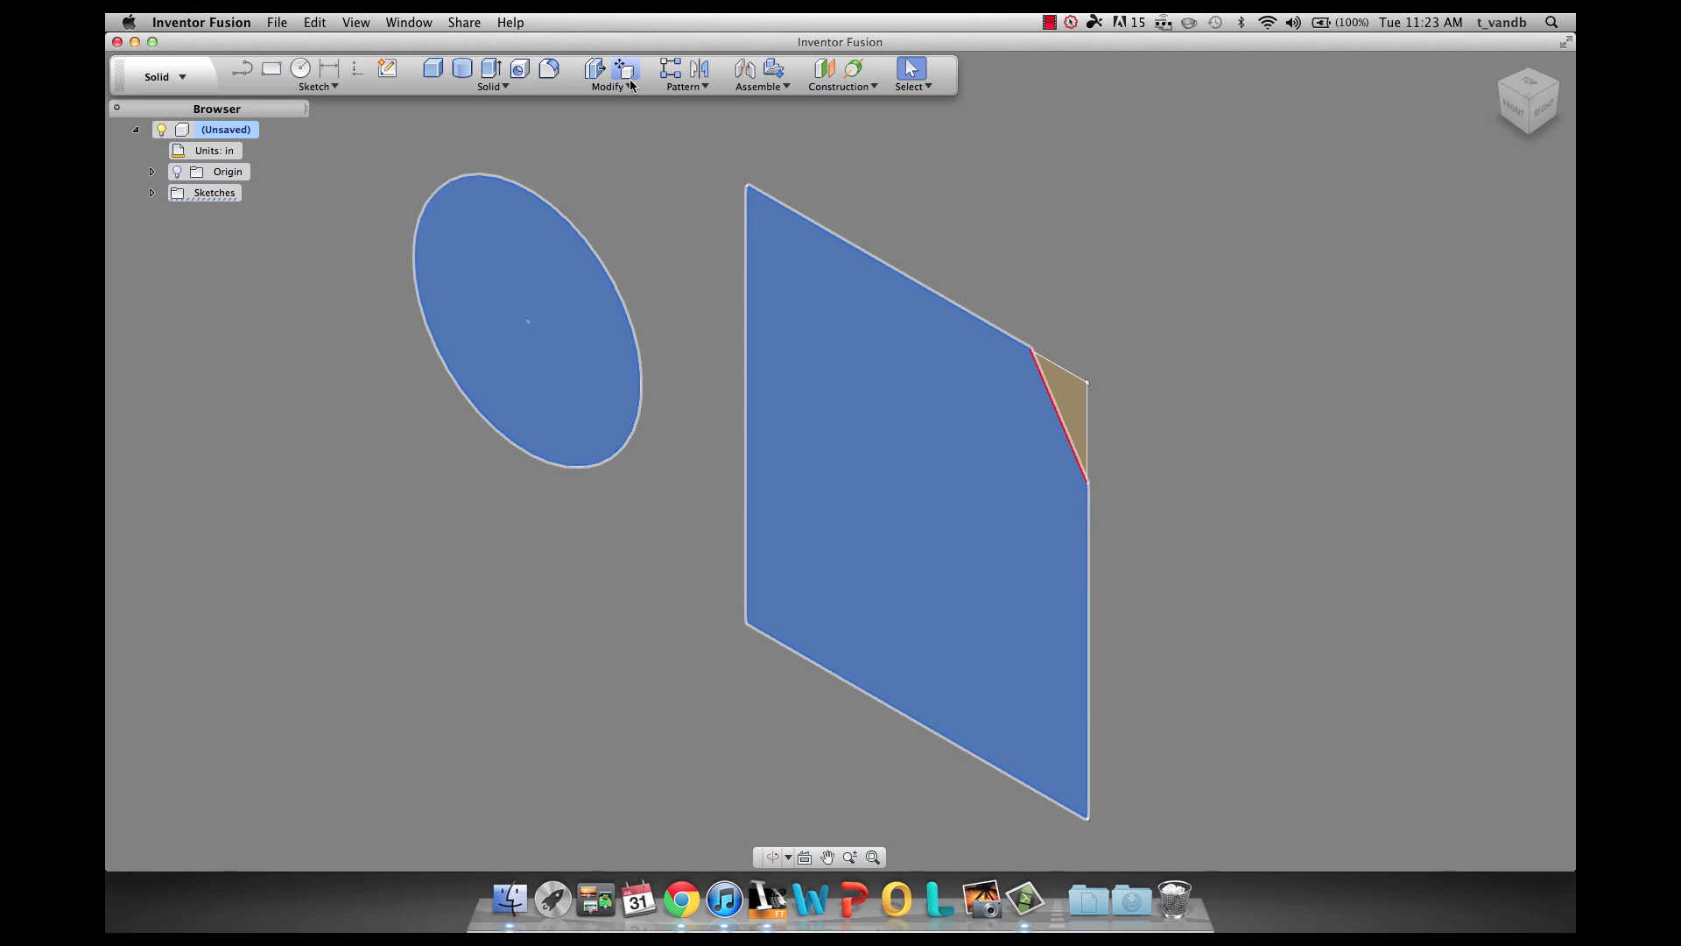
- Press Pull both profiles 1.70 in as new bodies, forming a cylinder and chamfered block
click(596, 68)
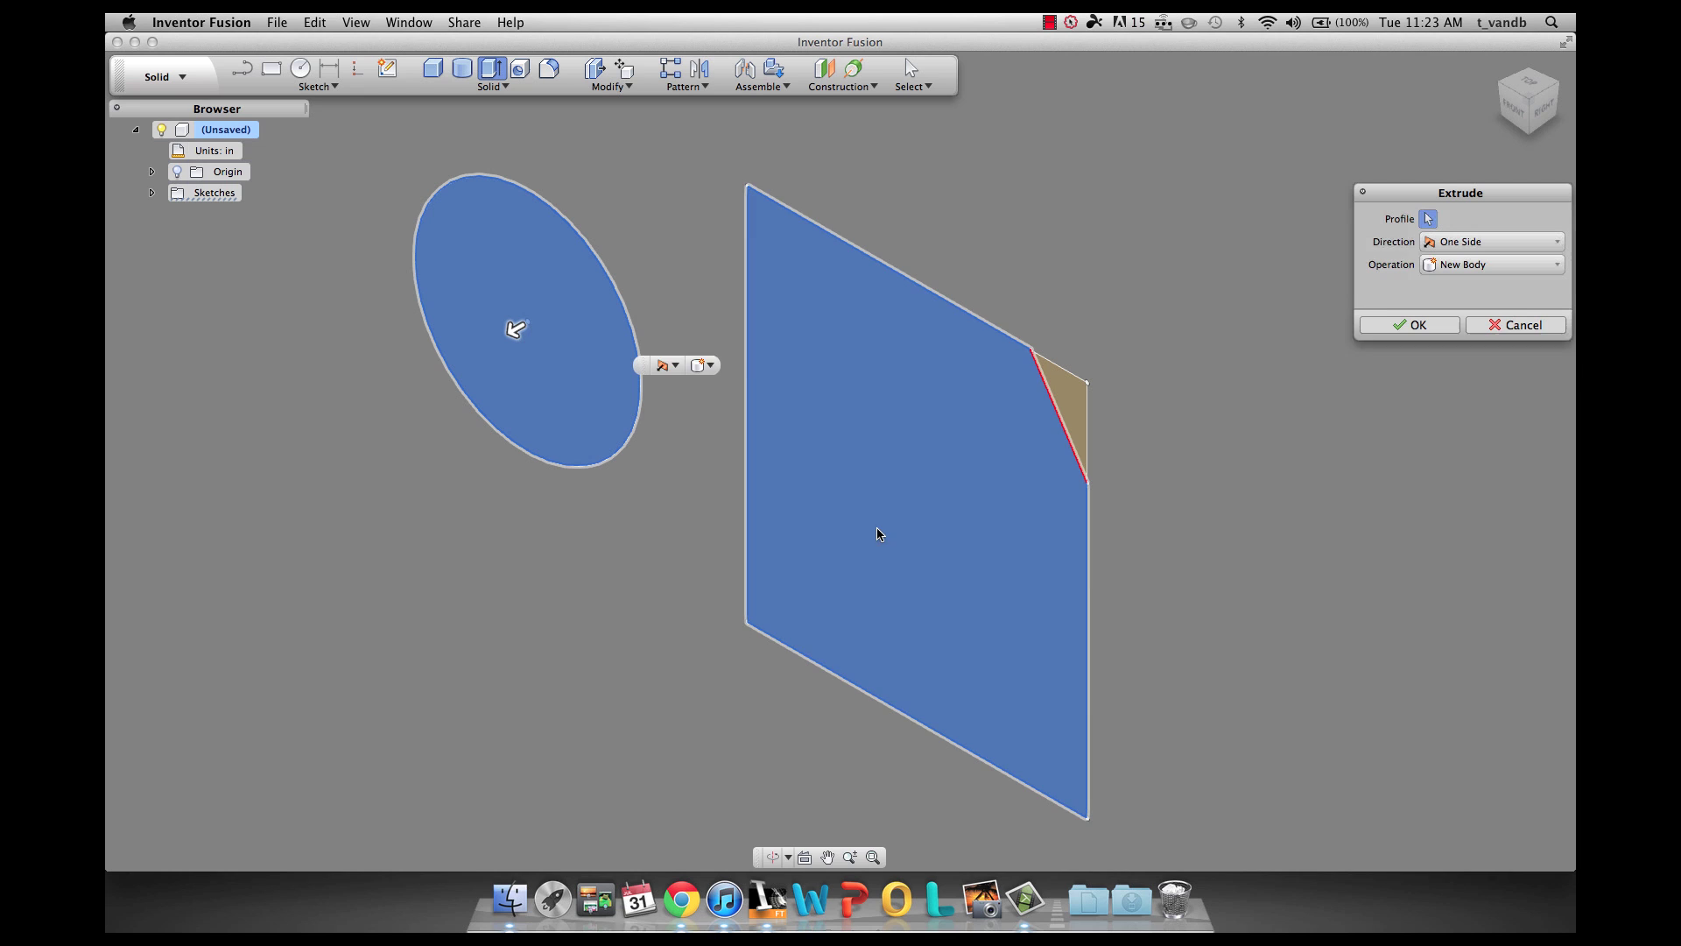
drag(512, 330, 354, 425)
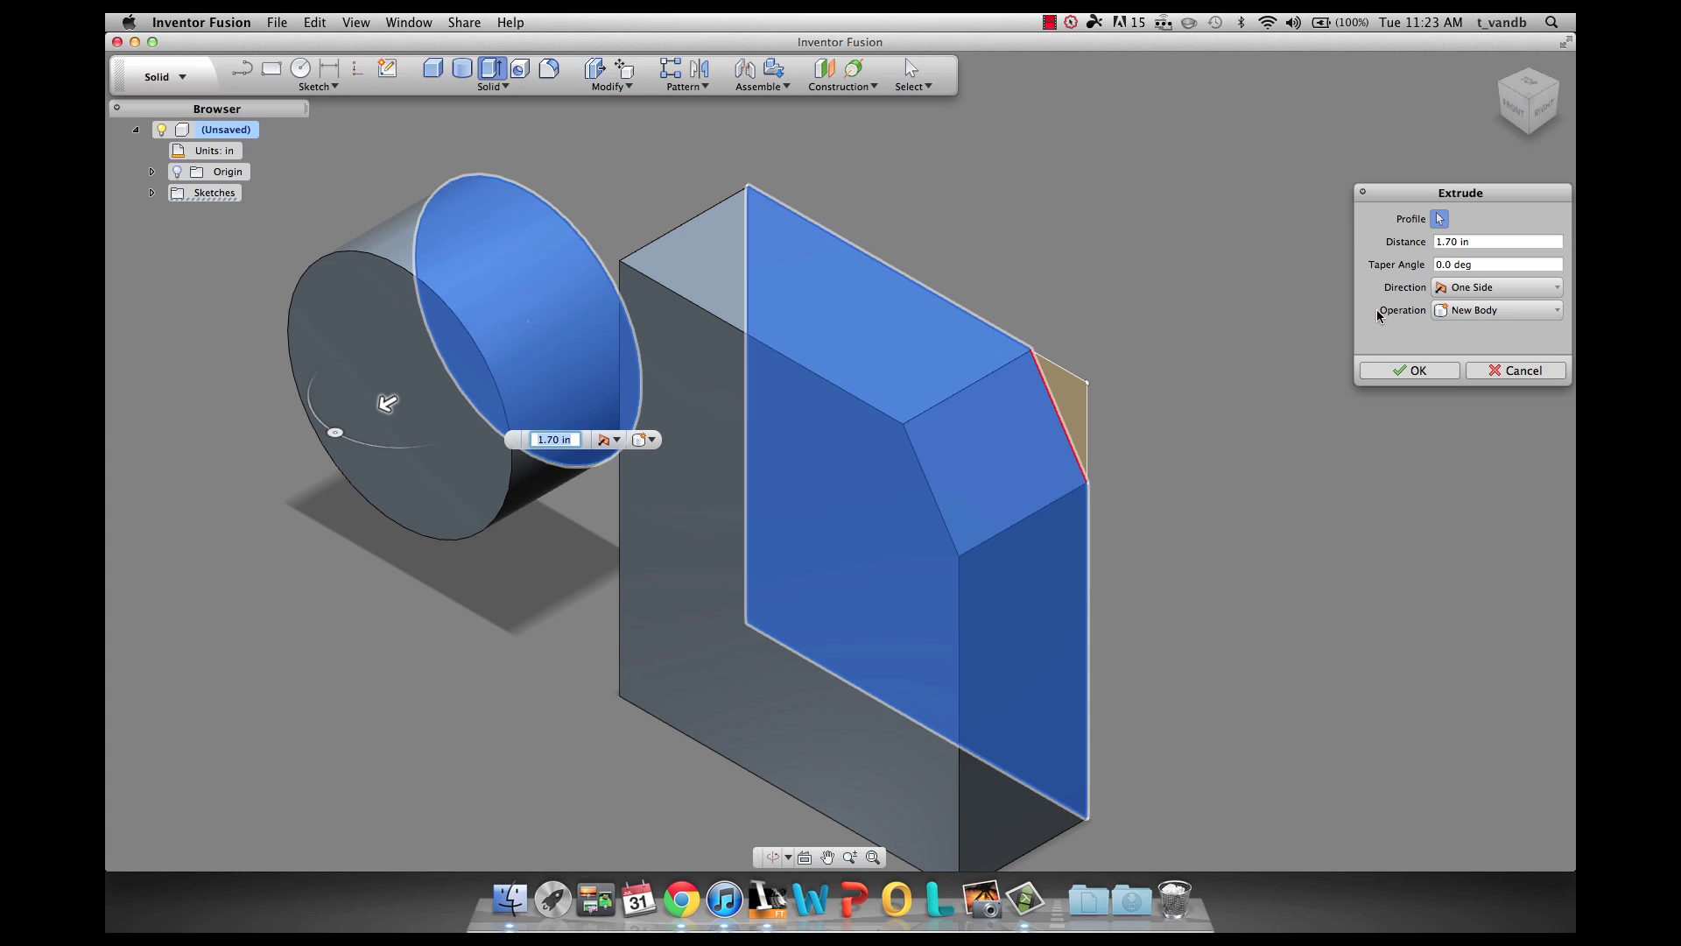
click(1435, 371)
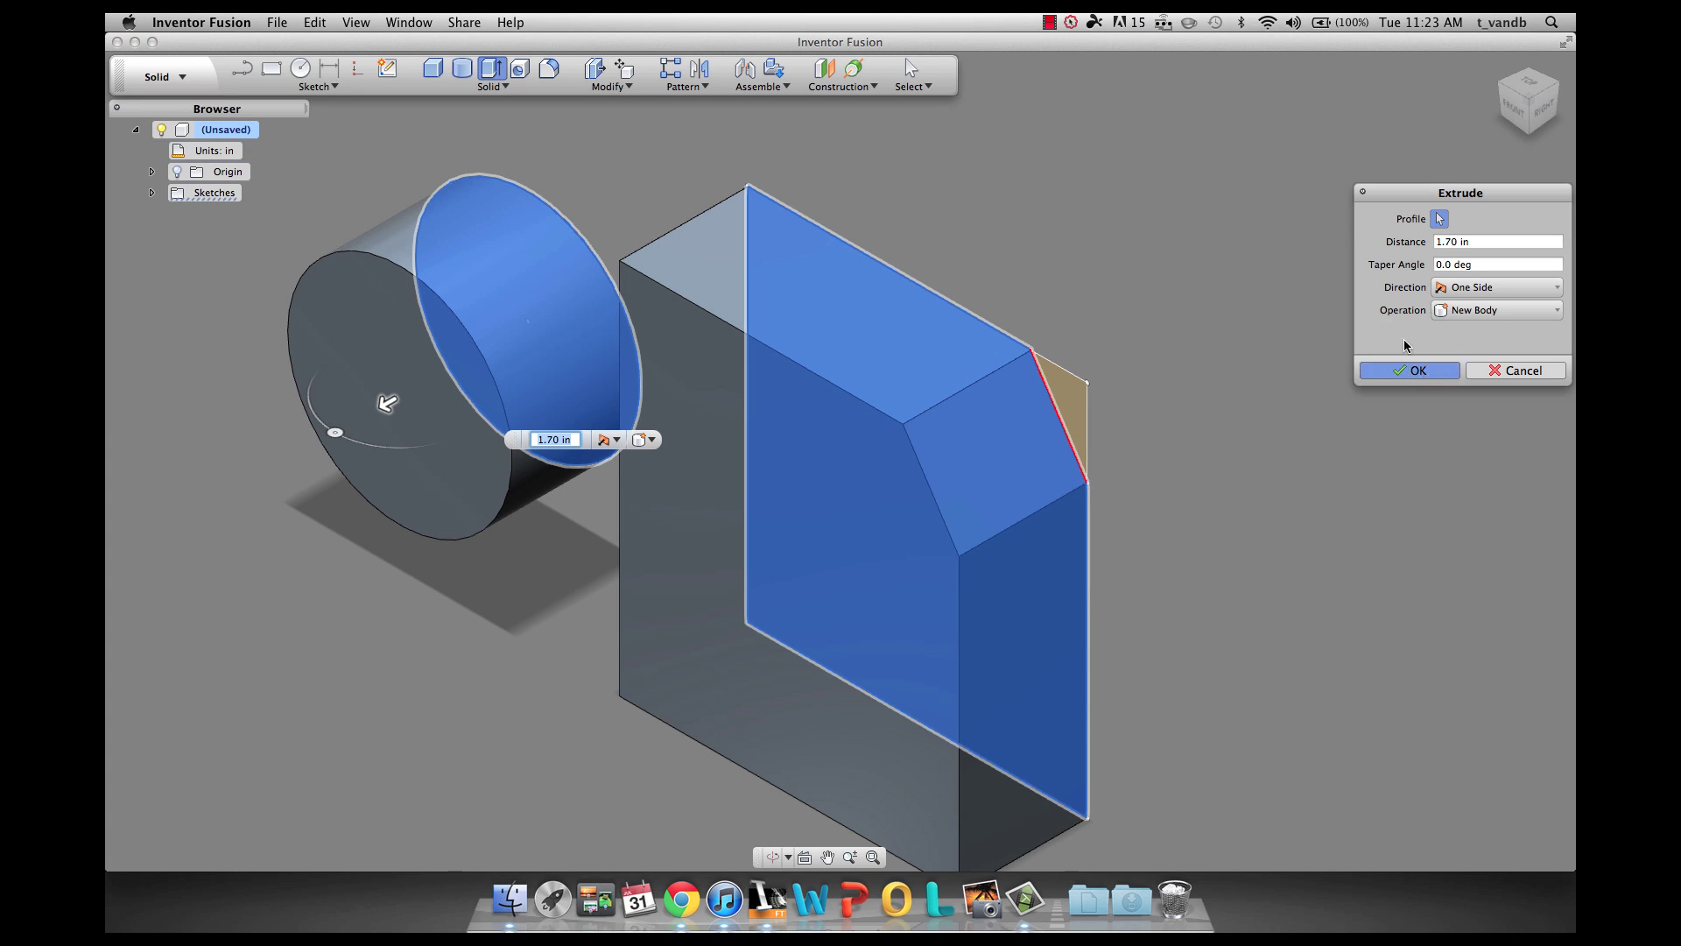
- Press Pull the cylinder's end face out 3.90 in with Offset Faces
click(593, 70)
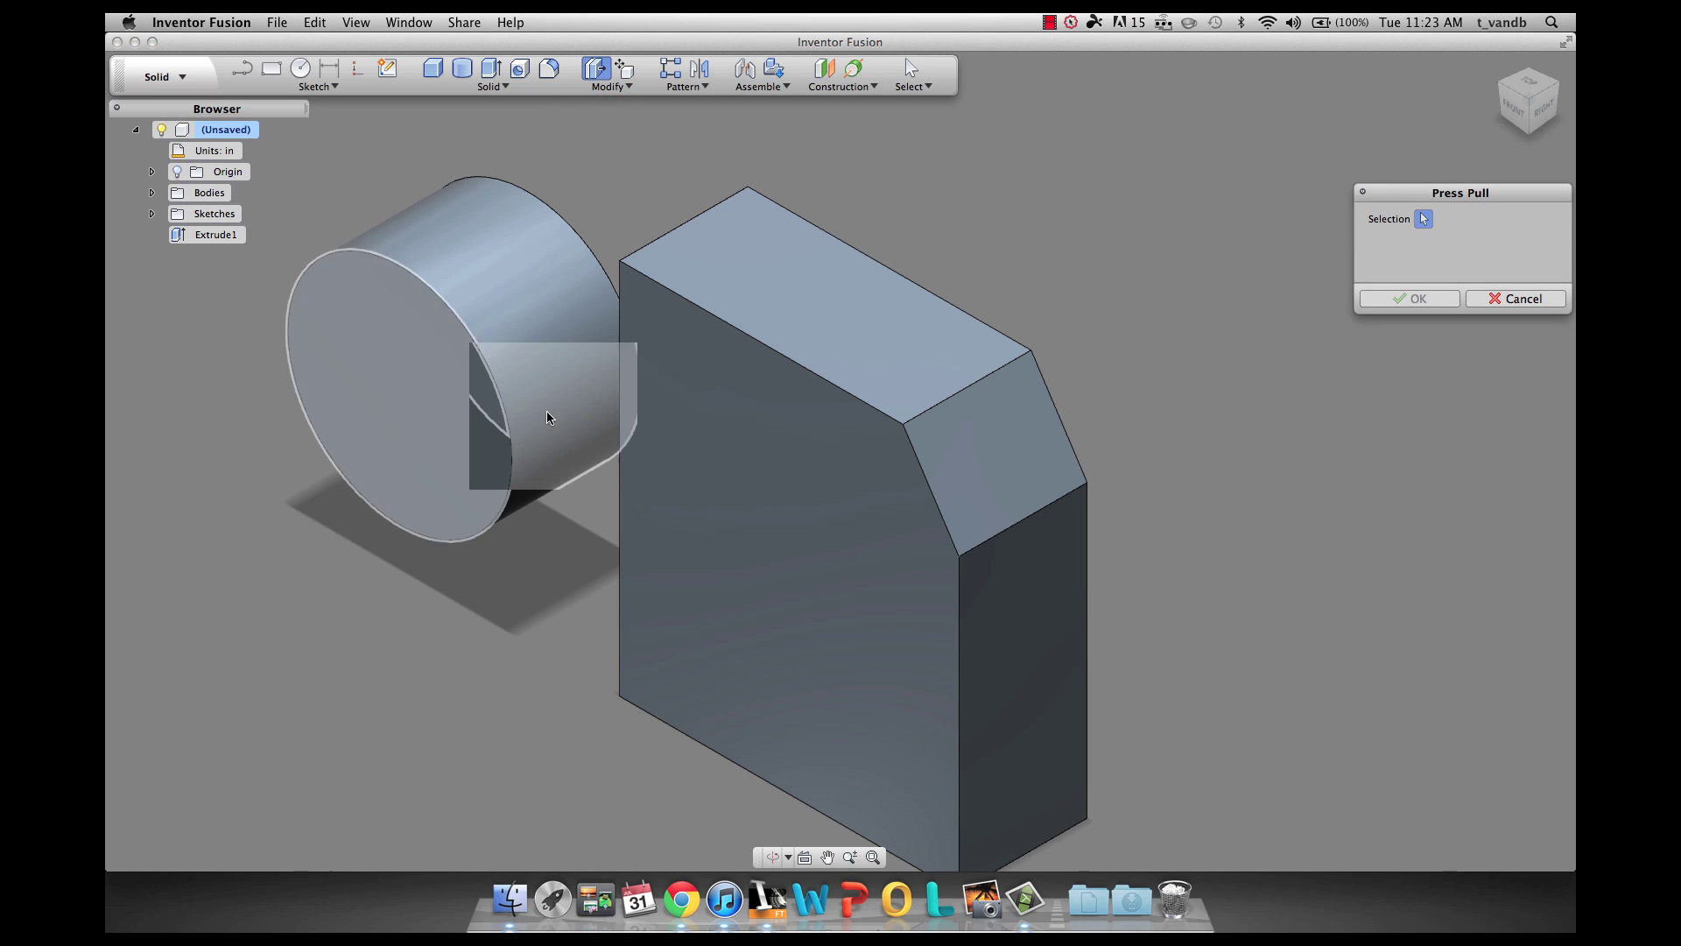
click(469, 451)
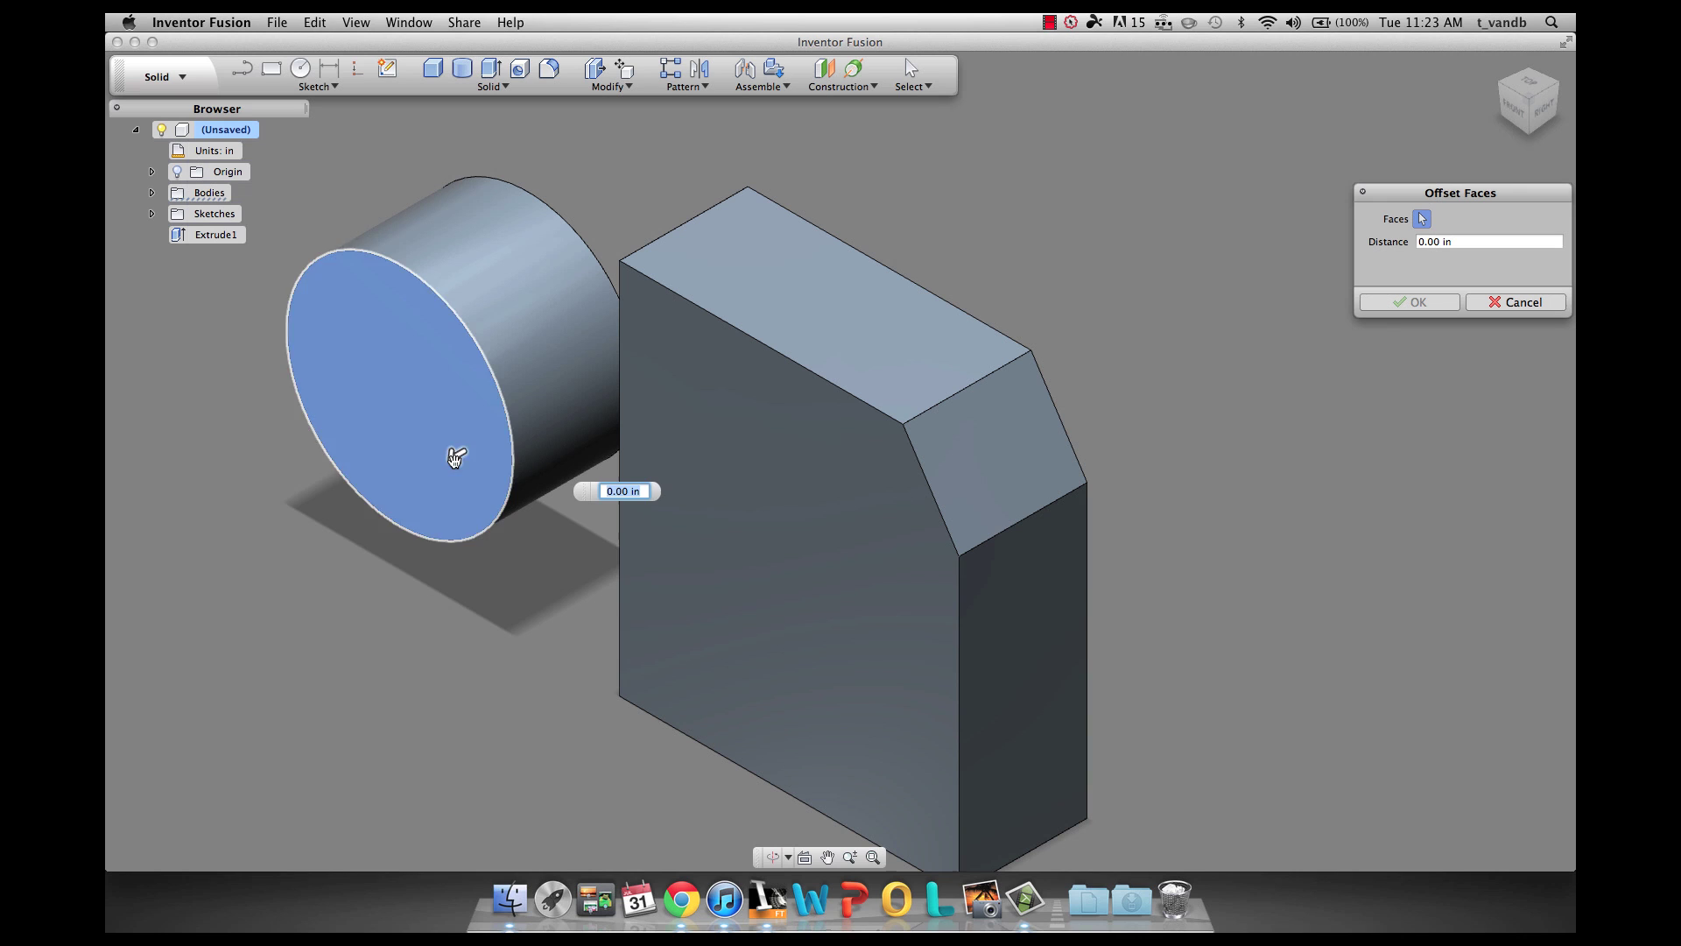
drag(454, 456, 136, 575)
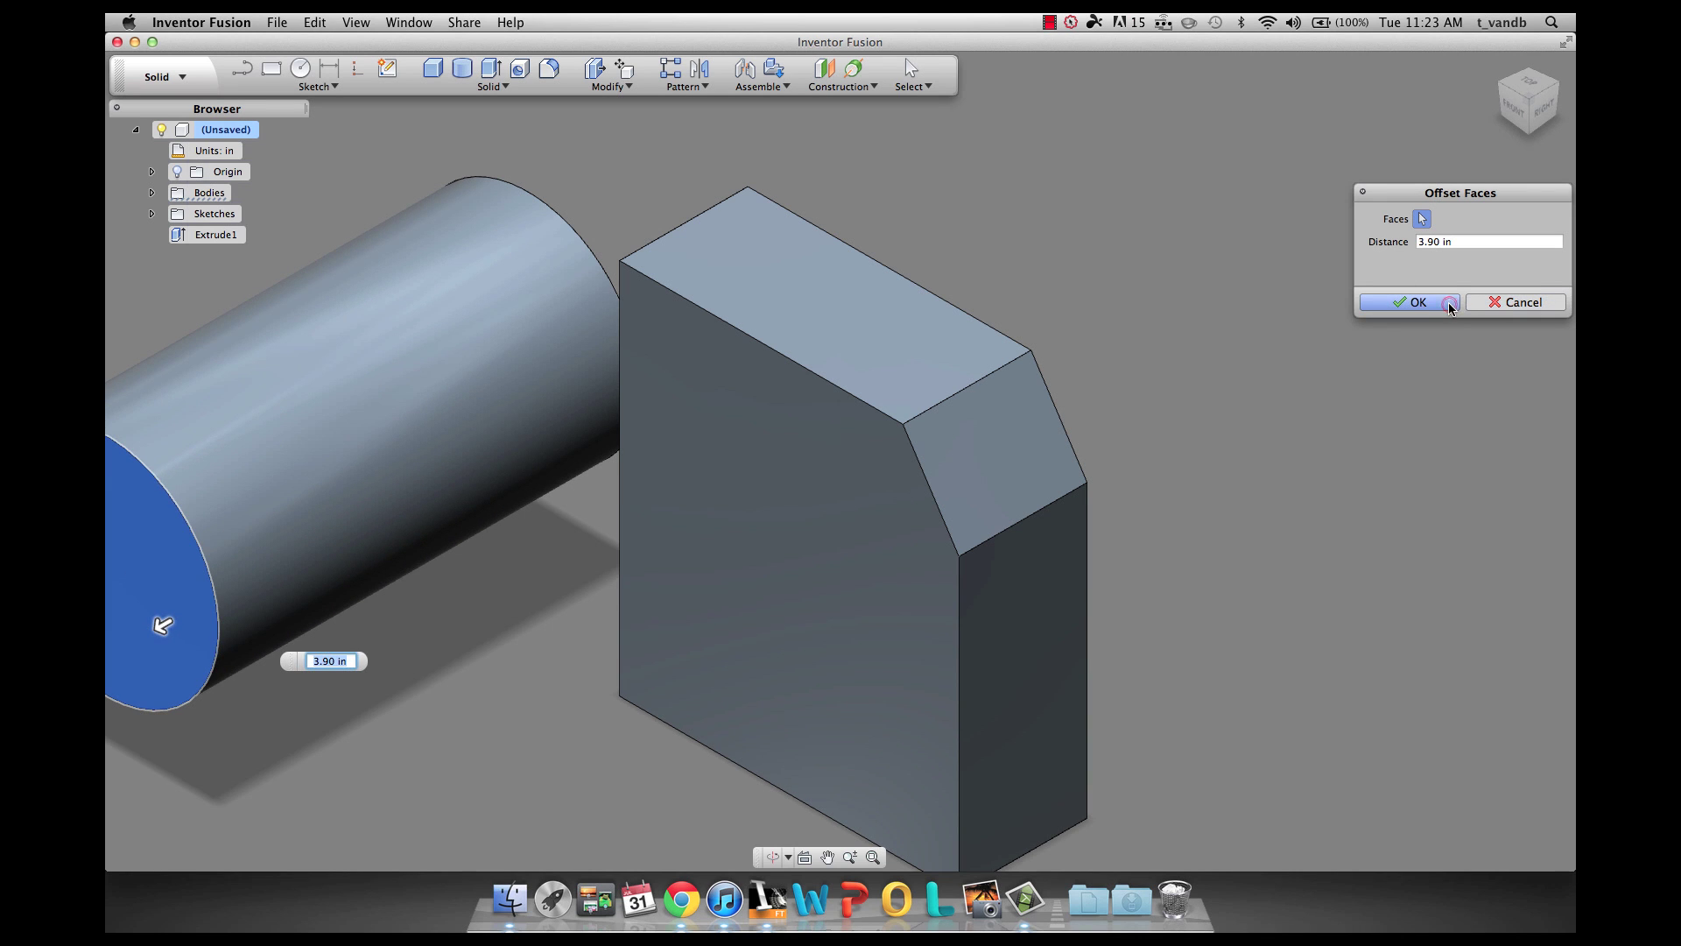
click(1416, 303)
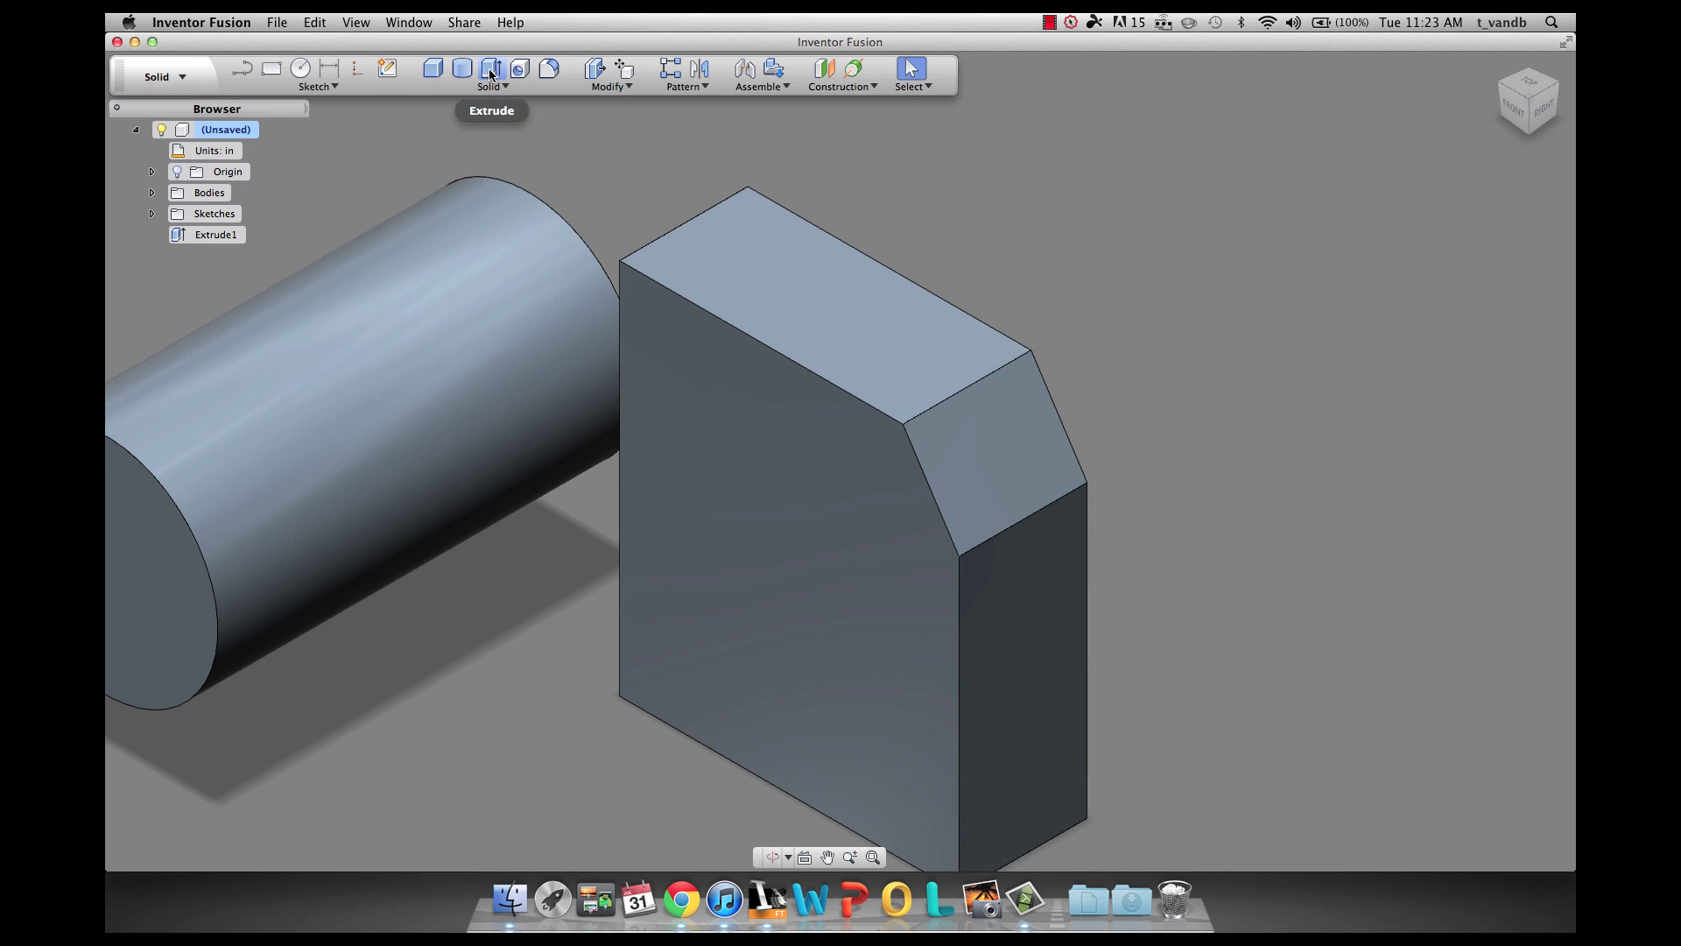
- Extrude the block's front face 1.40 in, joining it to the same body
click(491, 75)
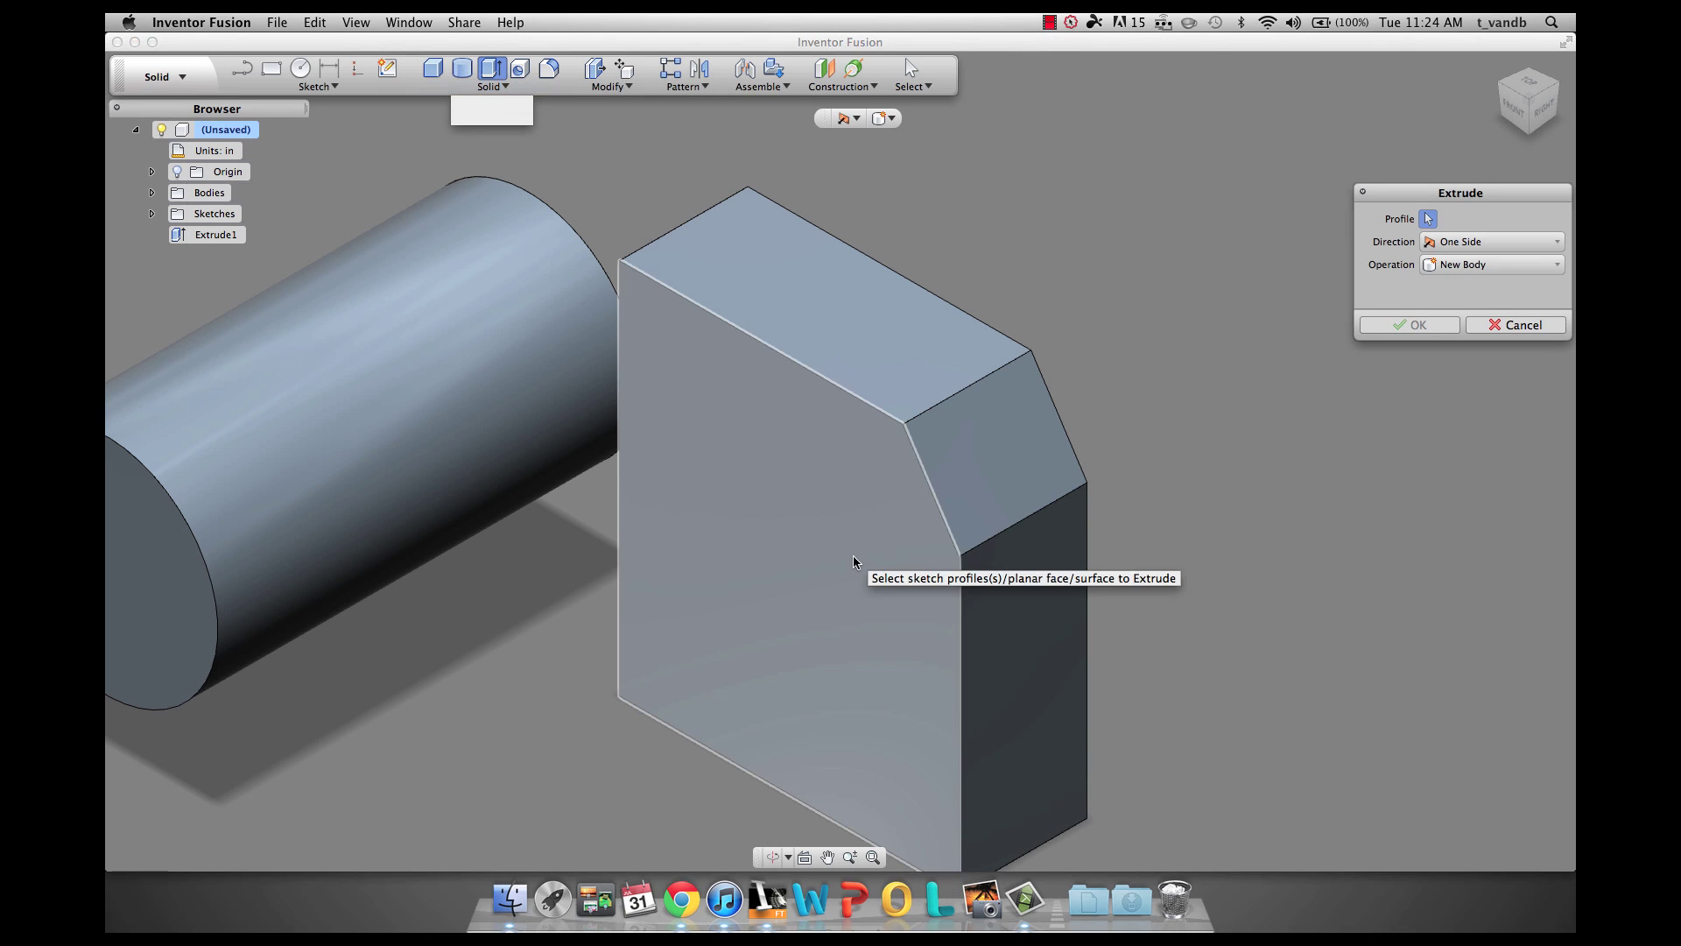
click(854, 560)
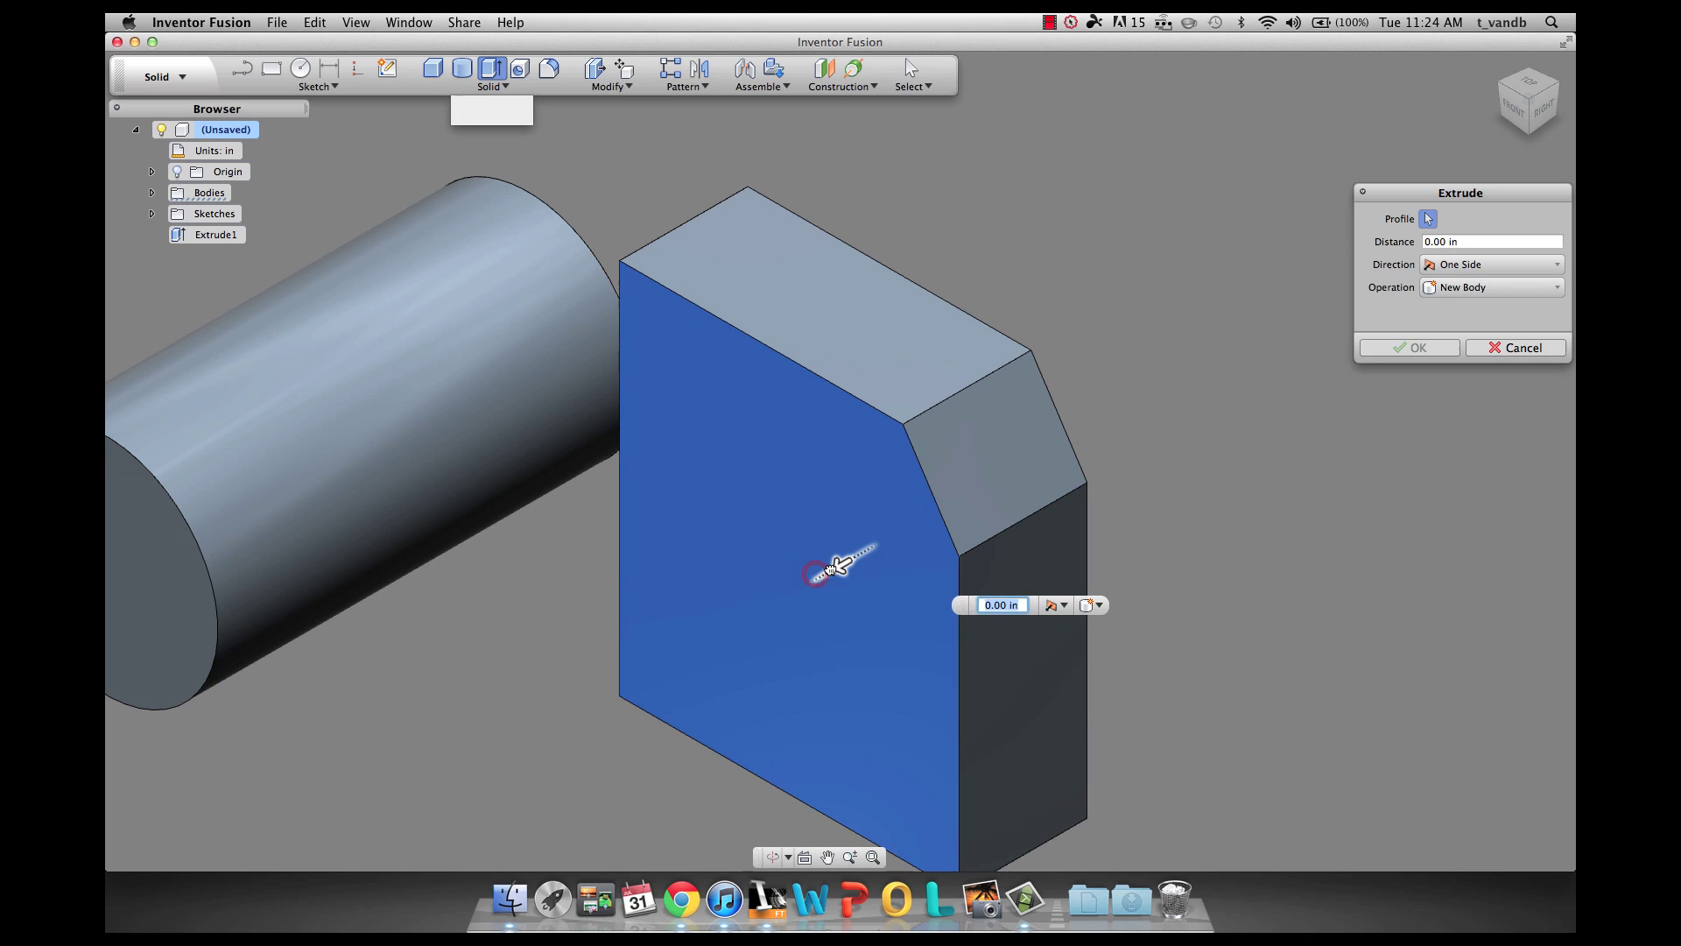
drag(725, 599, 628, 655)
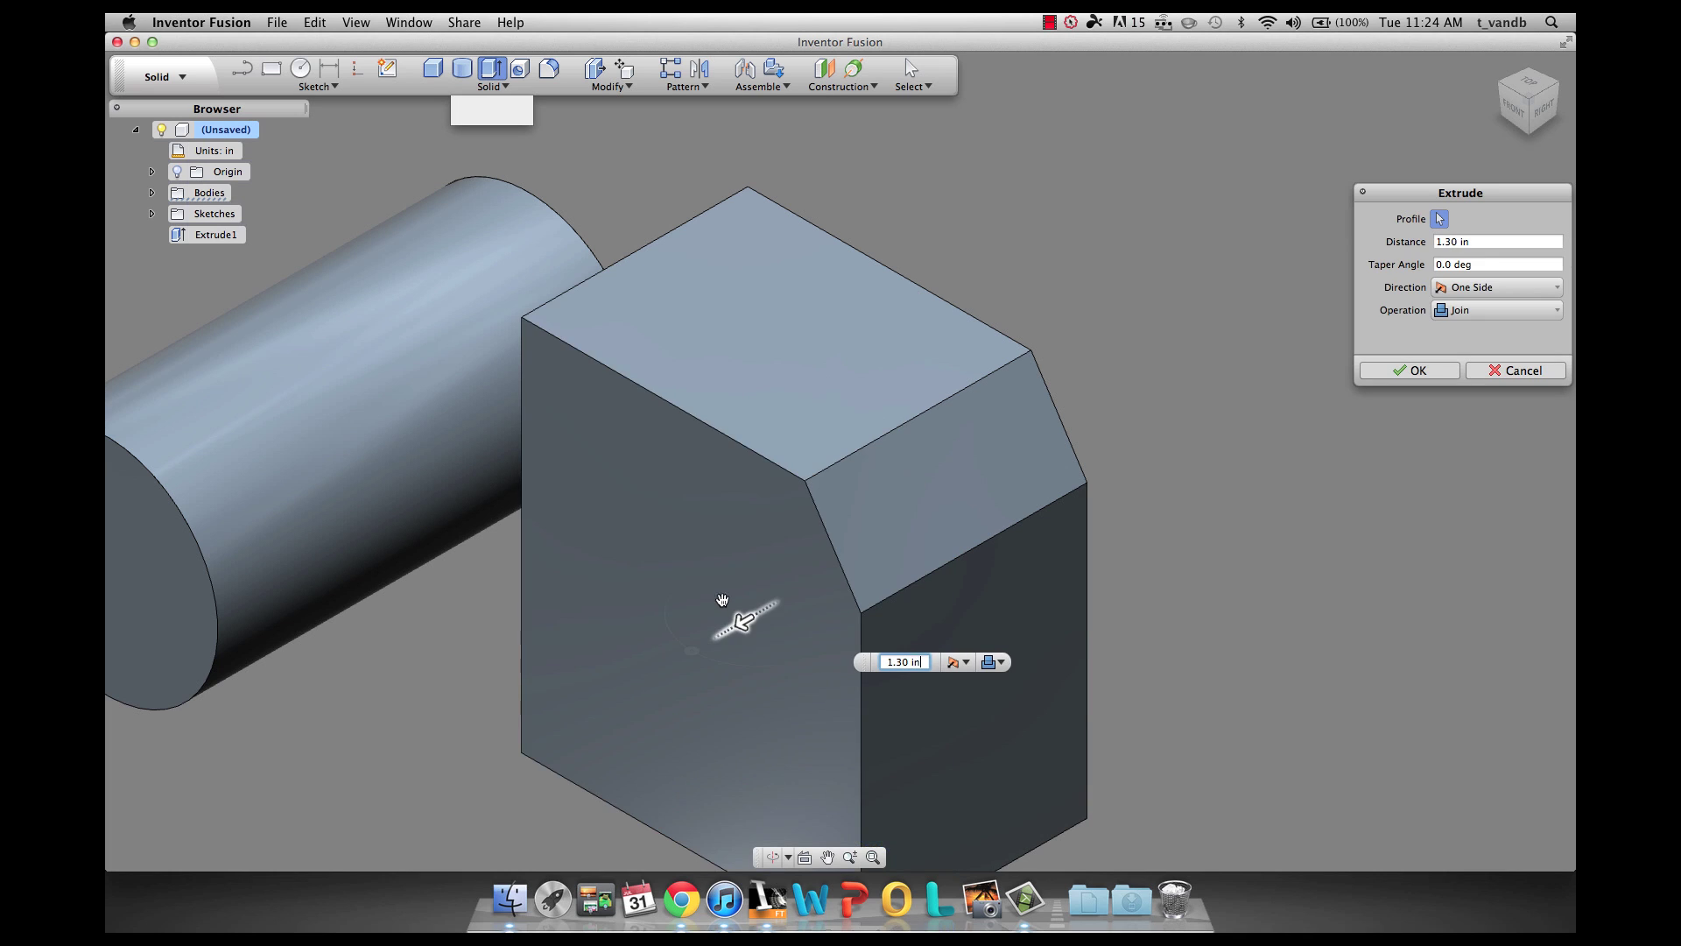
click(1431, 372)
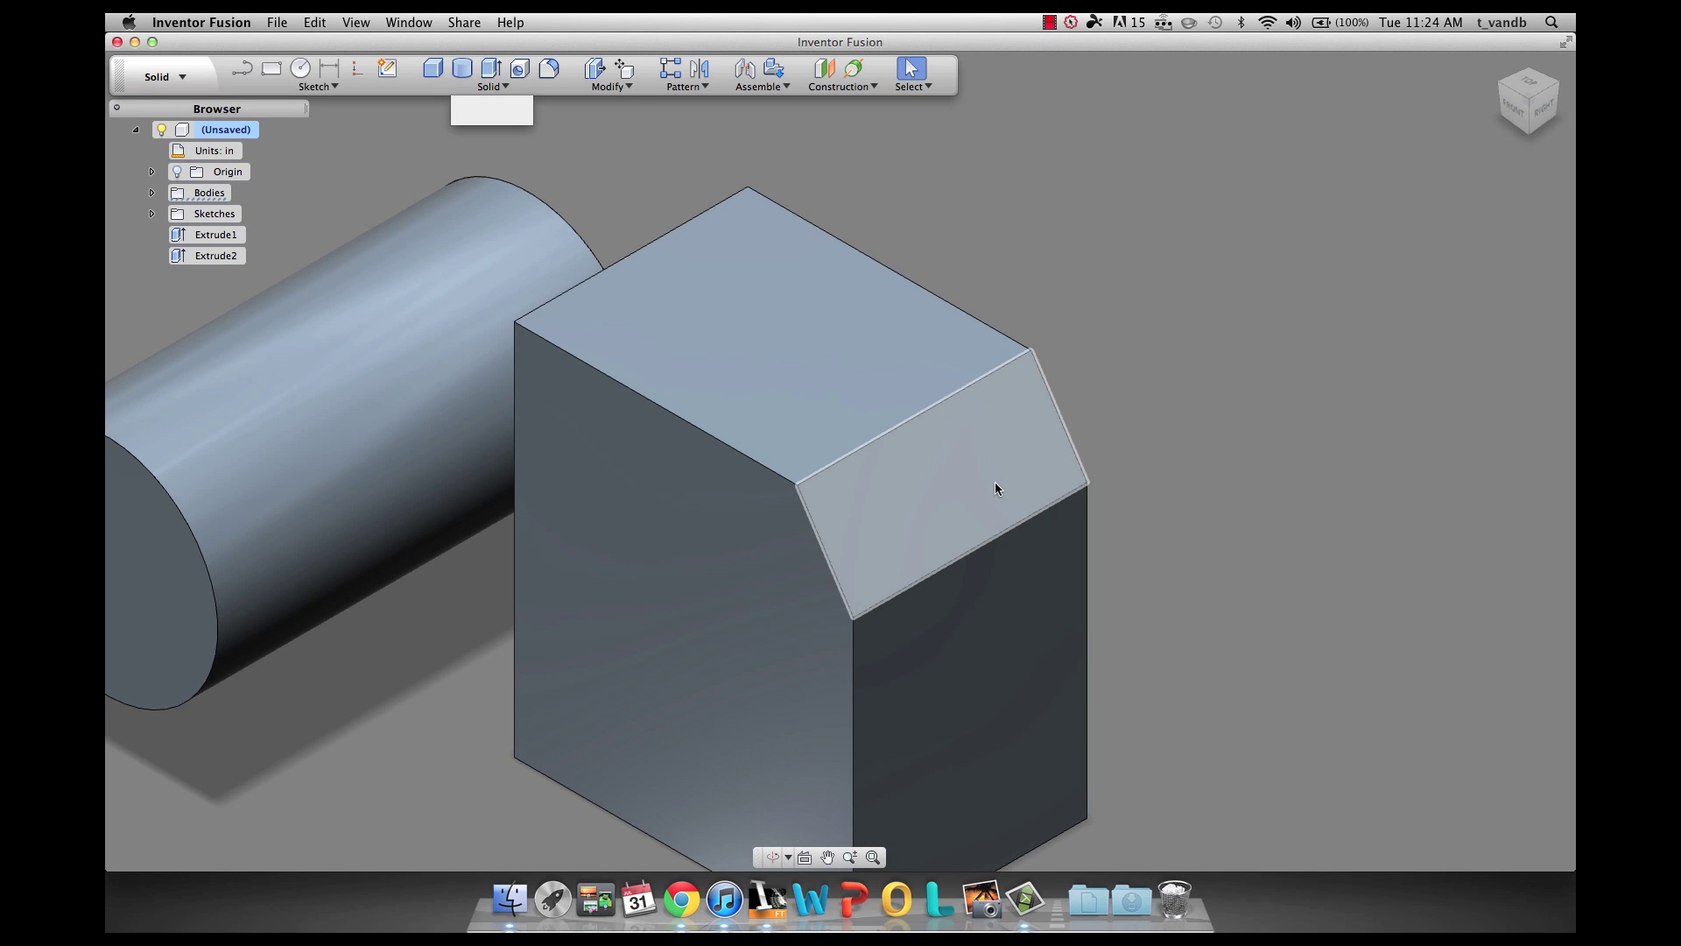
- Try offsetting the chamfer face 1.40 in with Press Pull, then cancel it
click(598, 70)
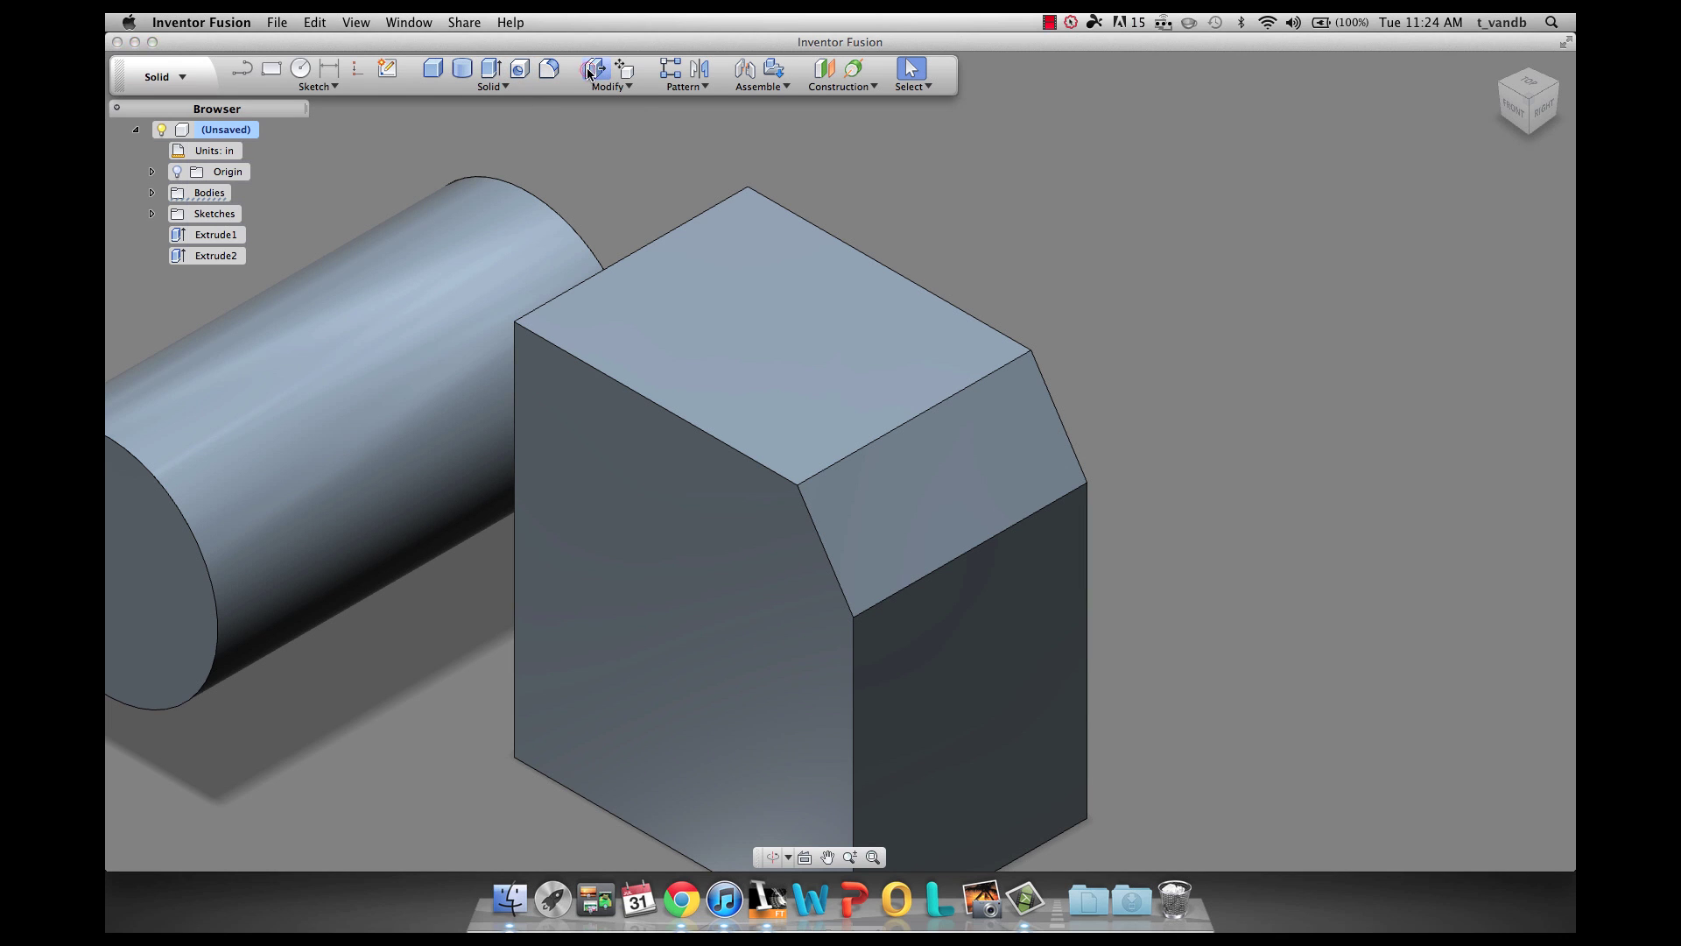
click(974, 467)
mouse_move(987, 458)
mouse_down()
mouse_move(844, 480)
mouse_move(1007, 448)
mouse_up()
click(1554, 306)
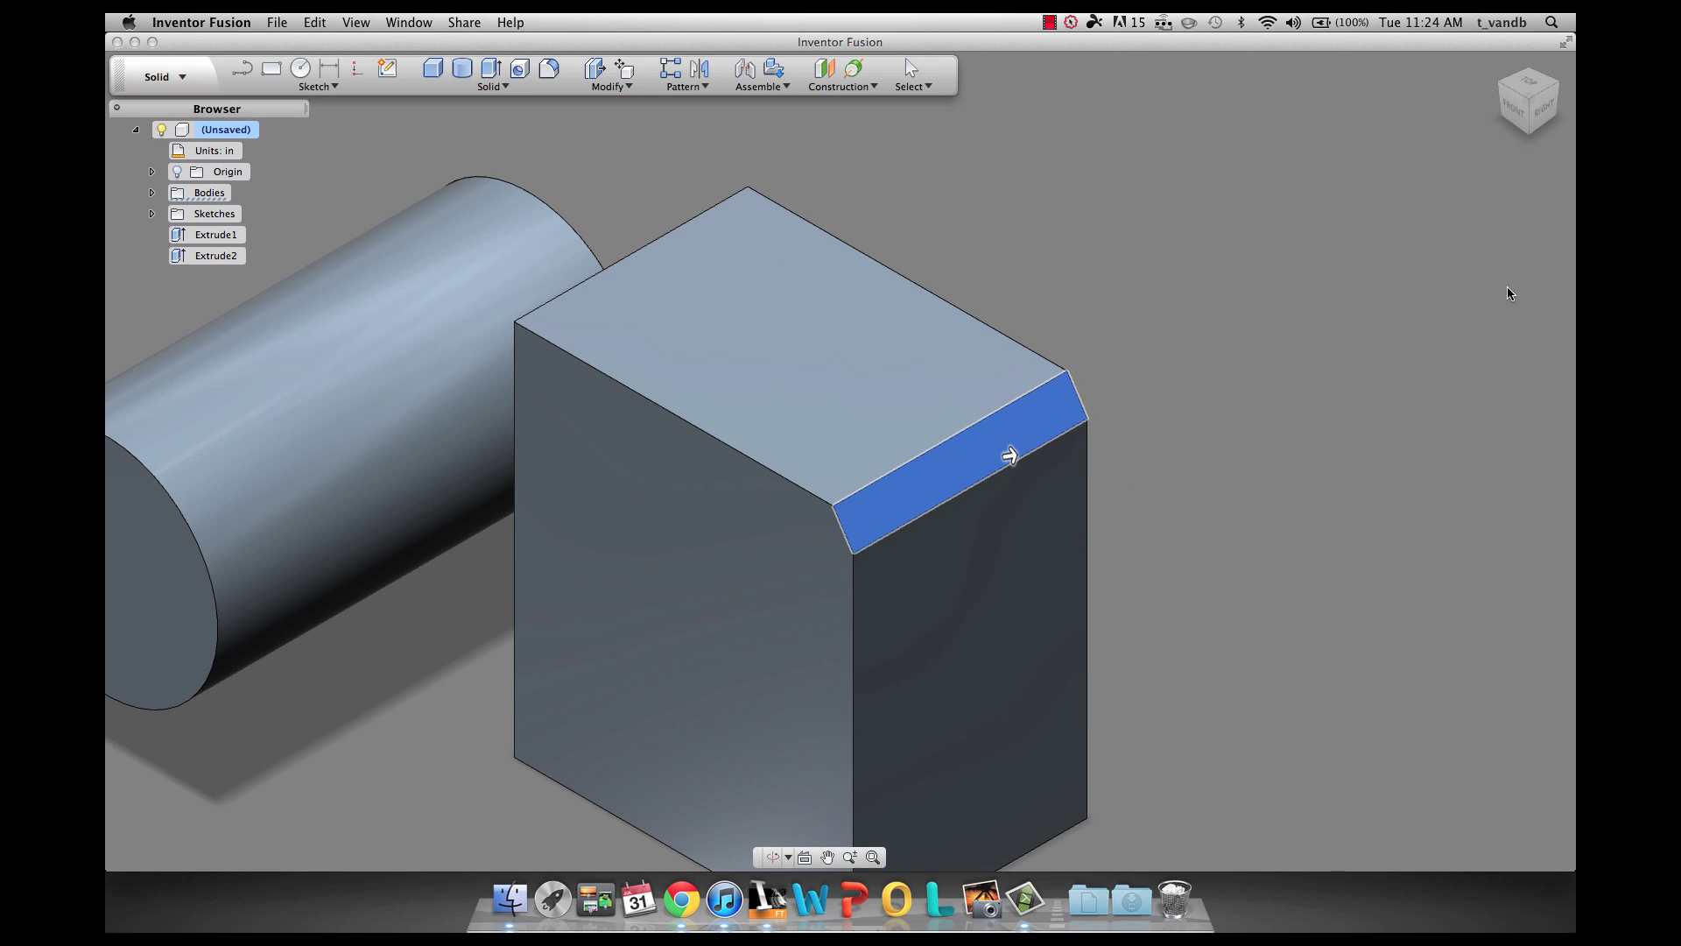
- Preview an Extrude cut from the chamfer face, cancel it, and reframe both solids
click(495, 75)
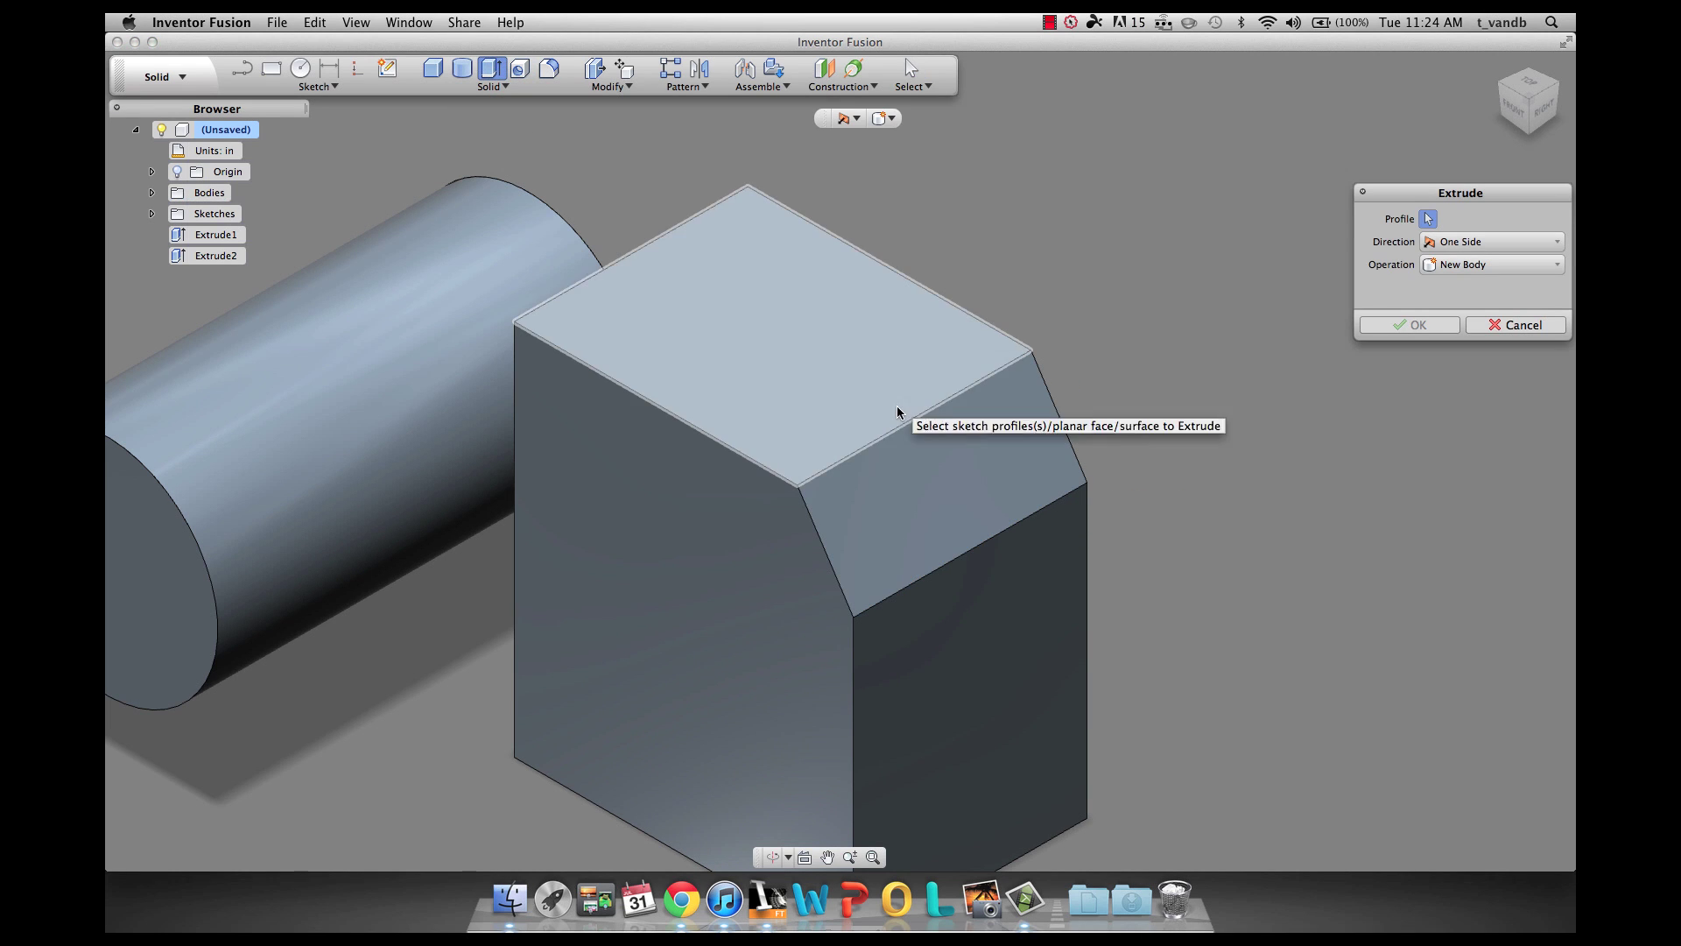
click(921, 461)
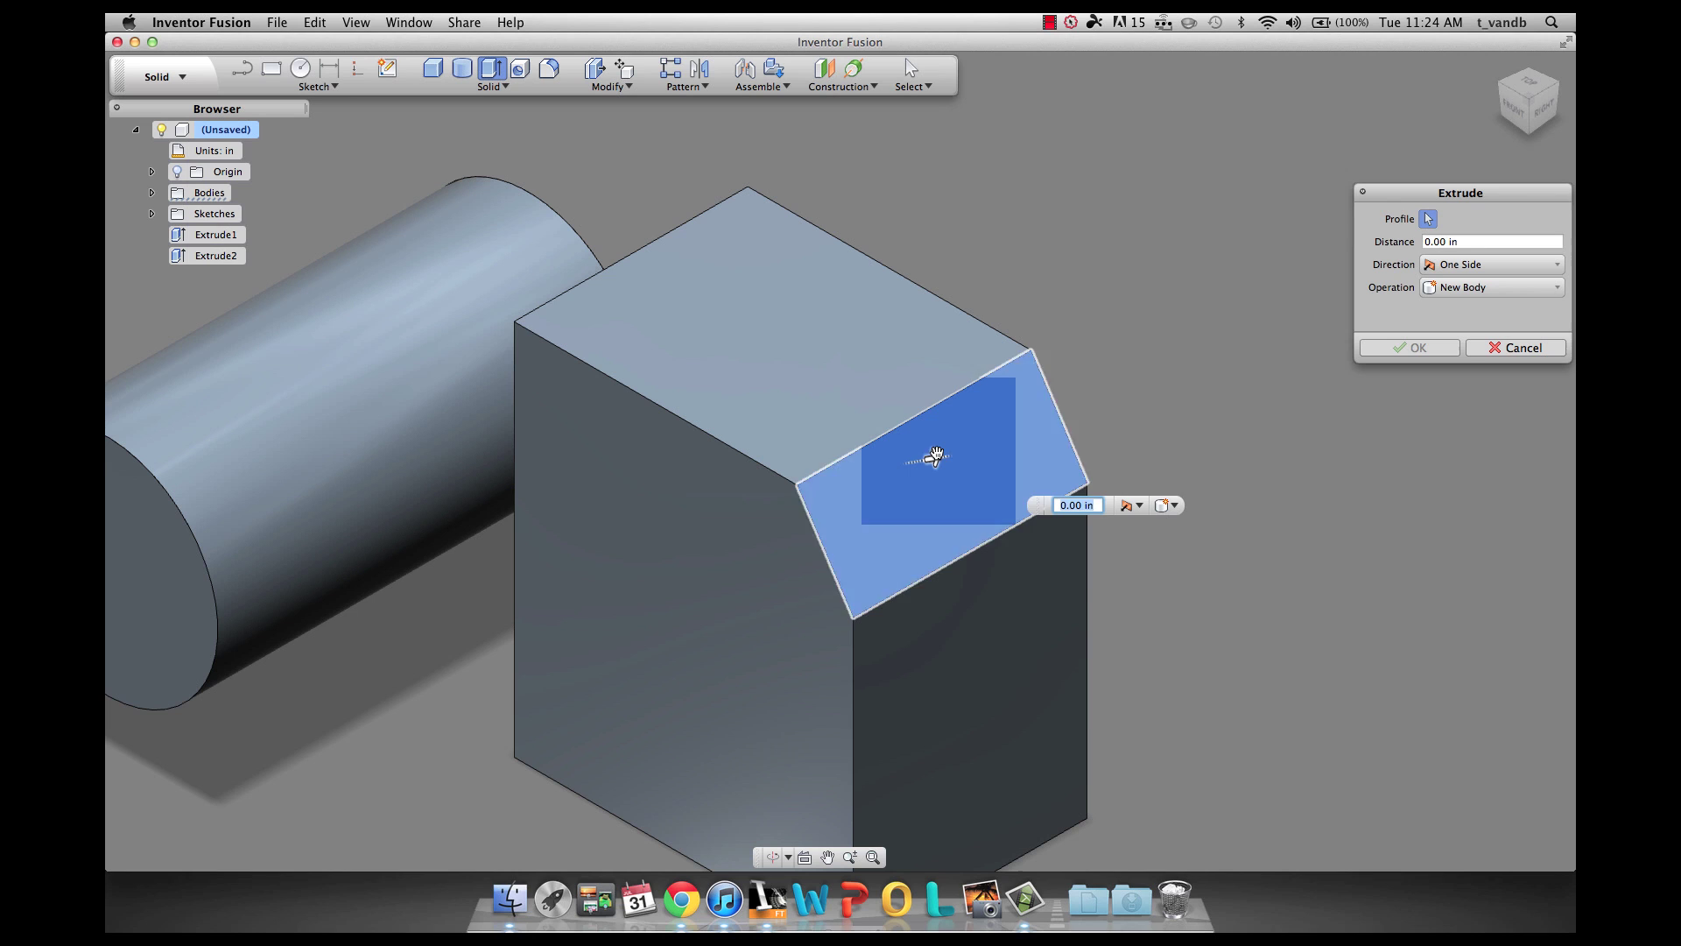
drag(930, 460, 927, 405)
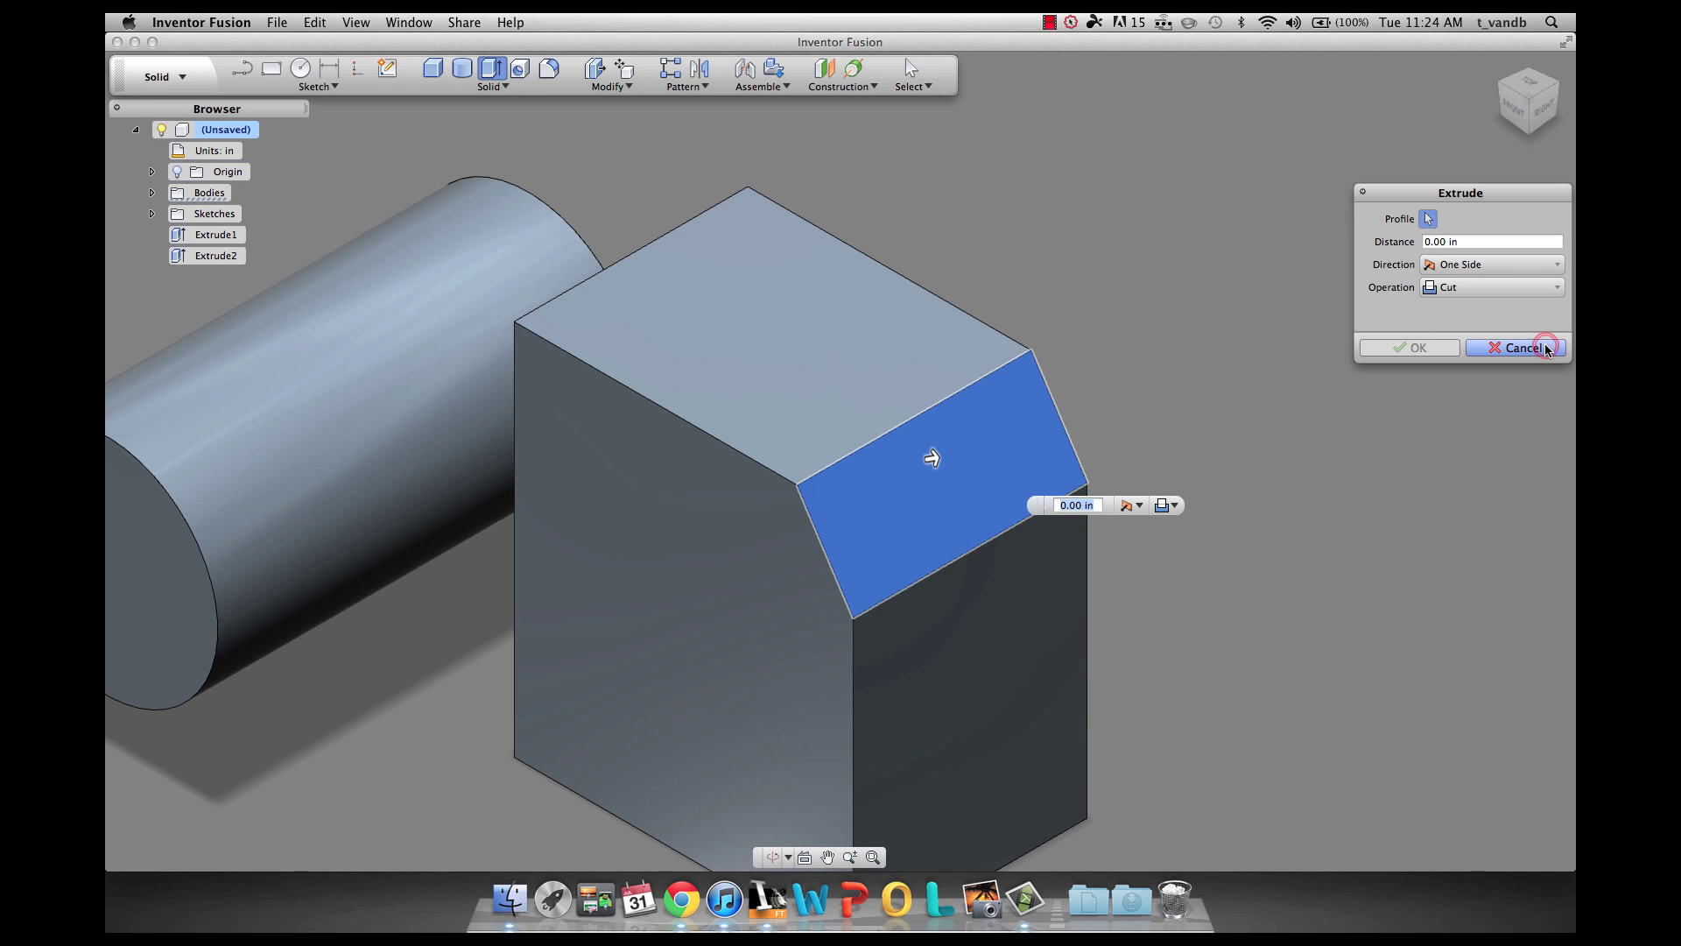
click(1541, 348)
middle_drag(693, 586, 844, 491)
scroll(856, 511, down, 1)
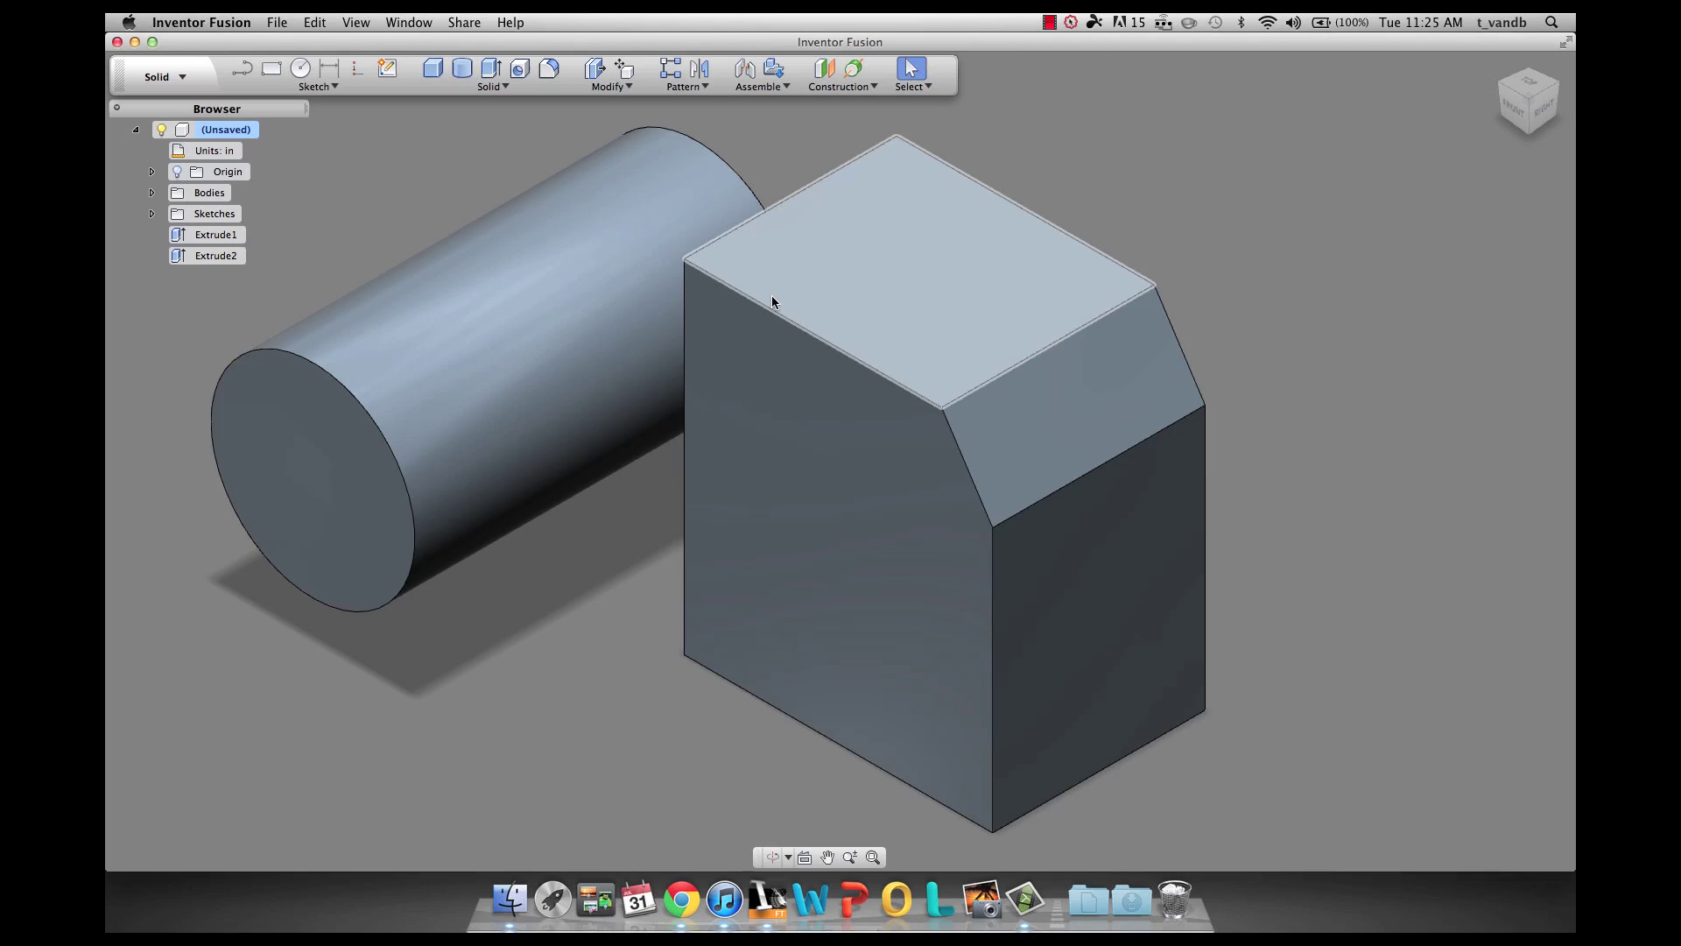
scroll(770, 296, down, 1)
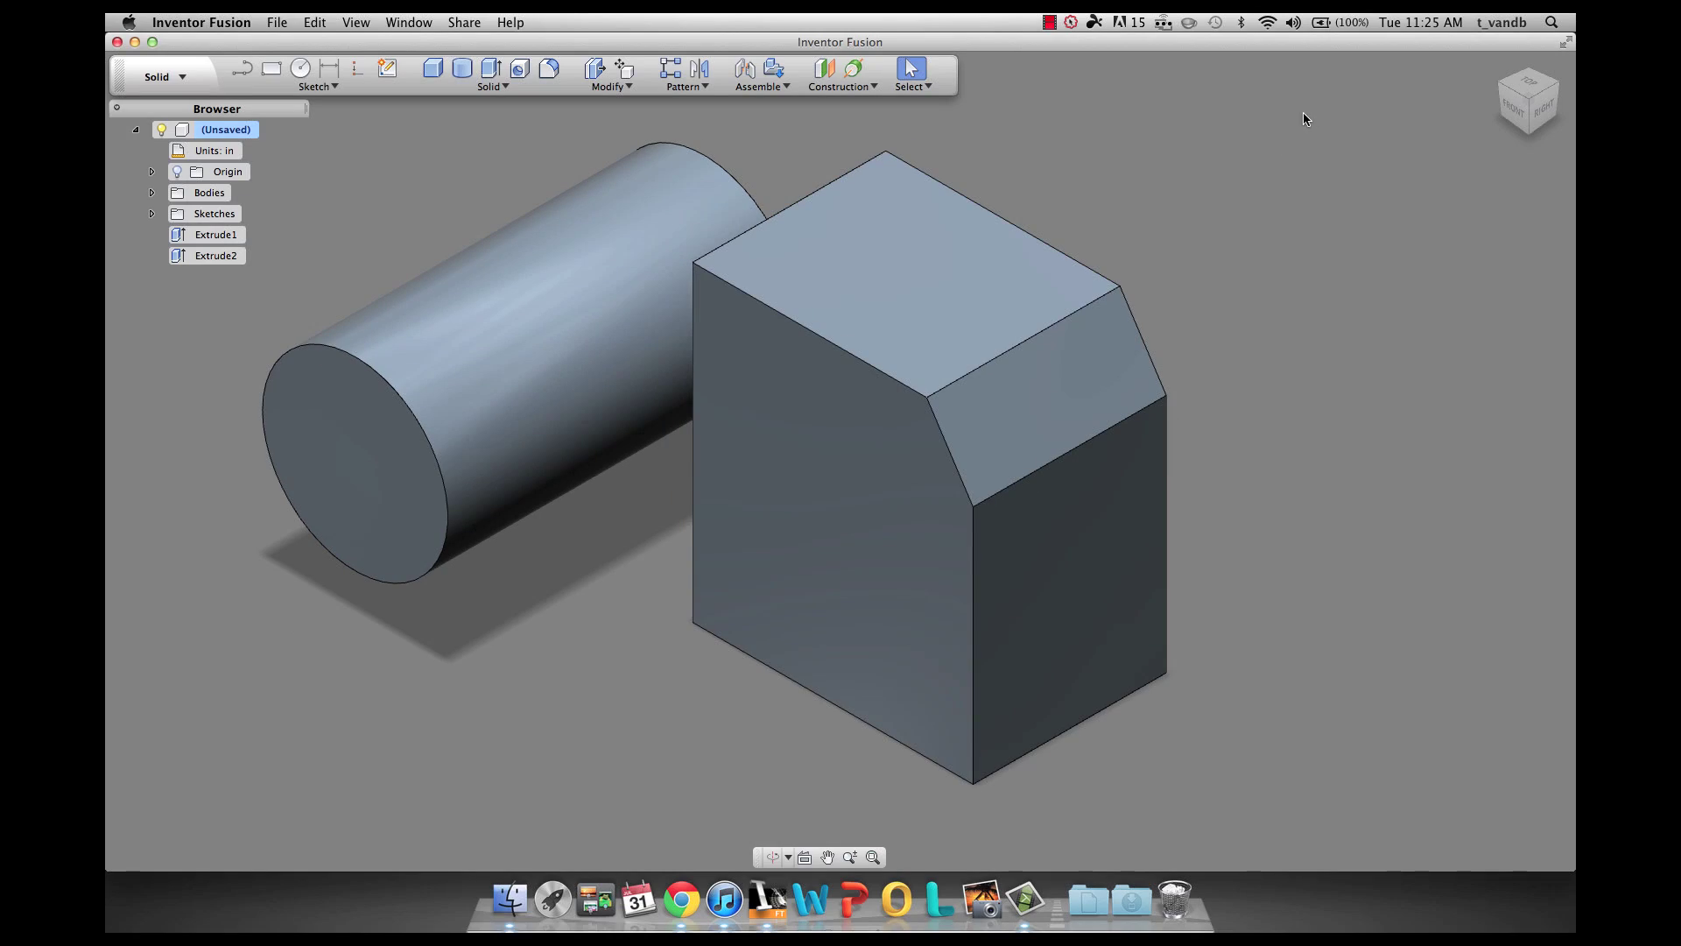